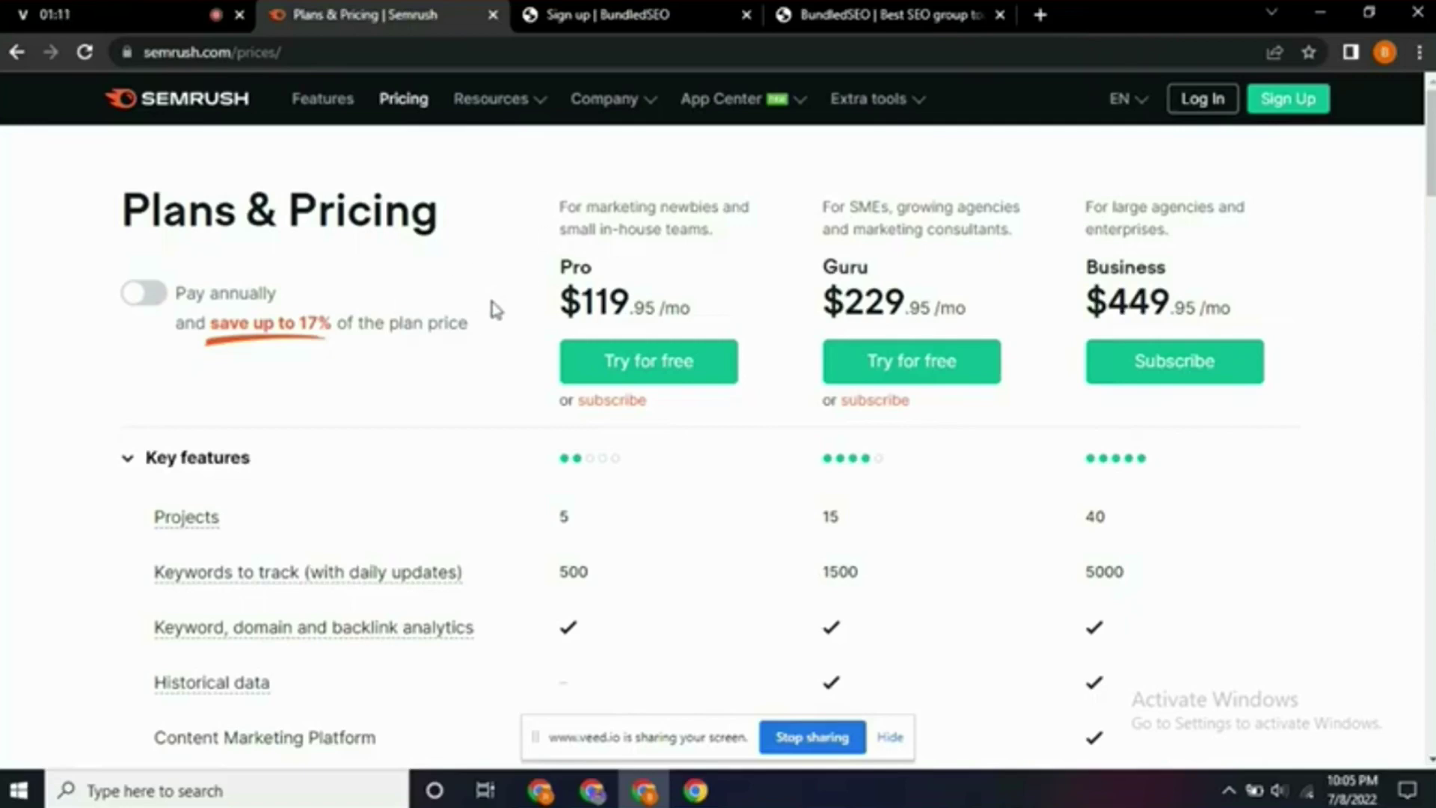
click(585, 15)
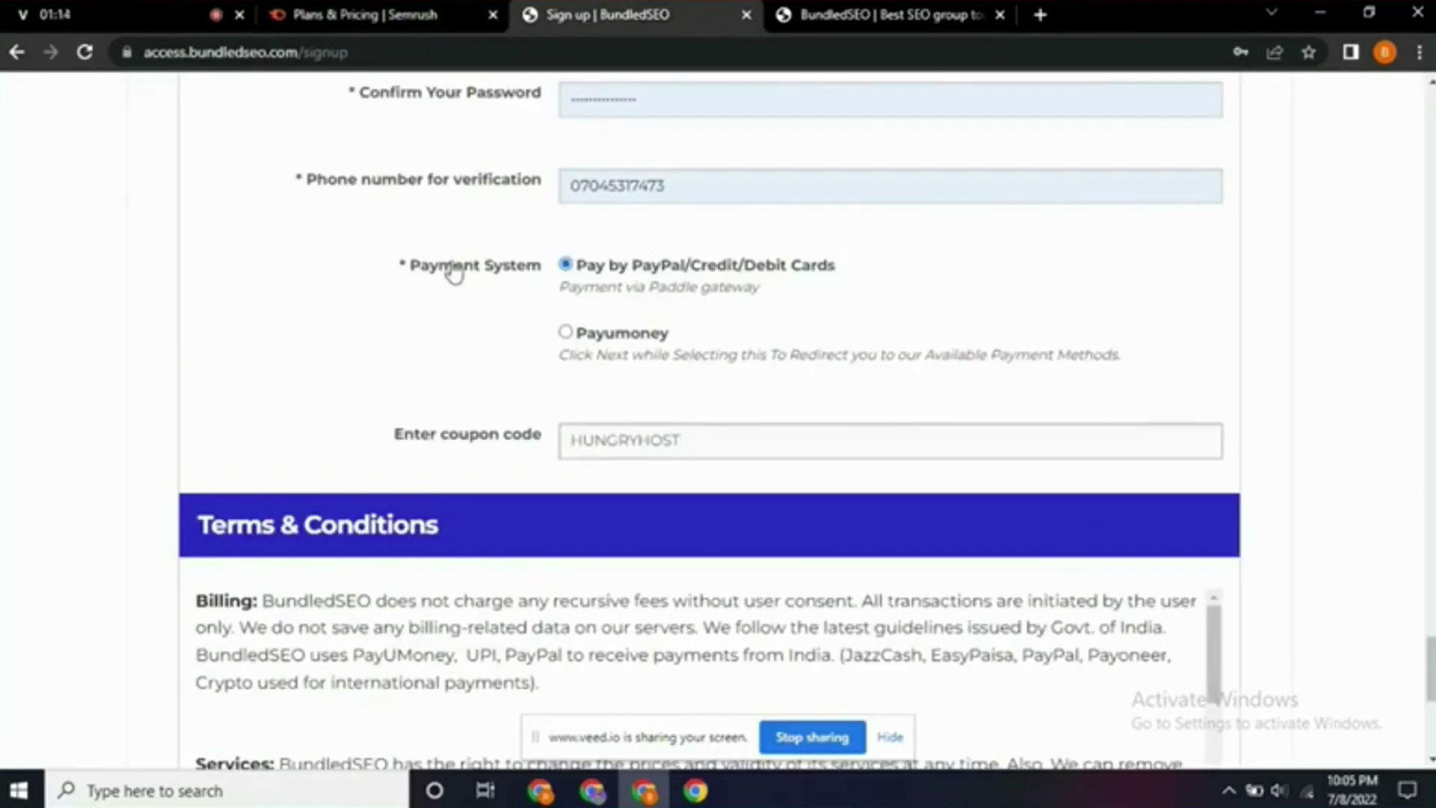
click(842, 18)
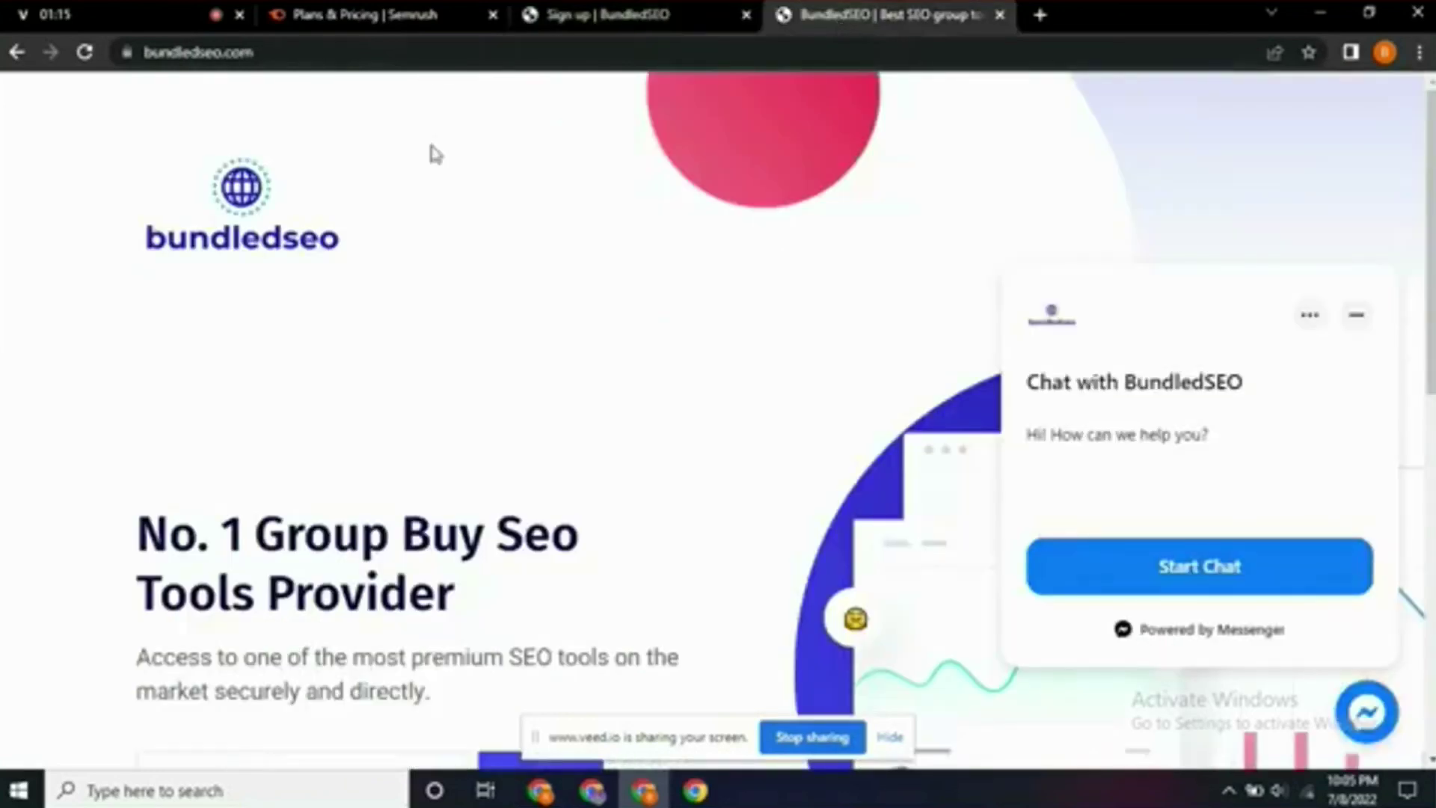
scroll(251, 336, down, 3)
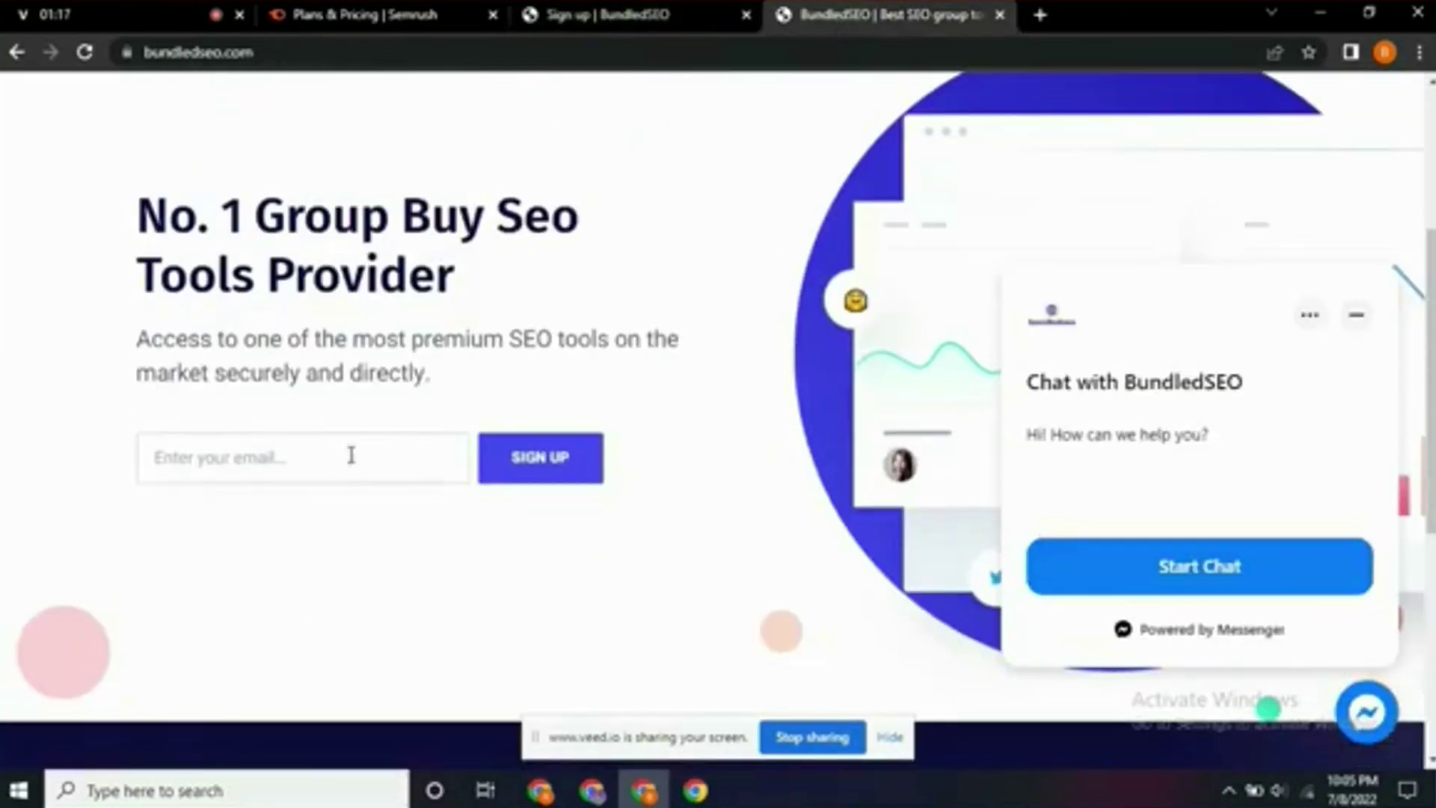
click(552, 16)
scroll(505, 313, up, 20)
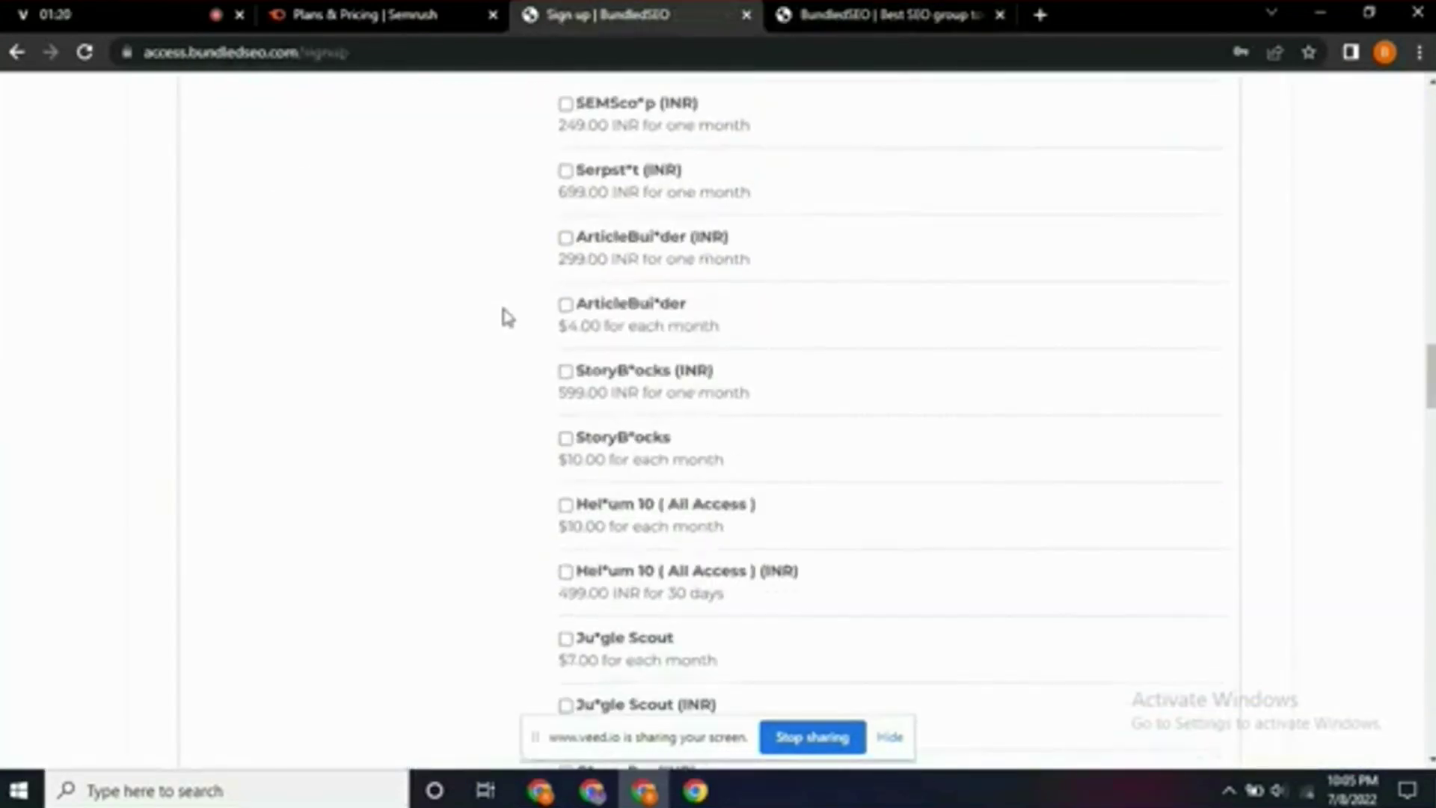
scroll(504, 329, down, 15)
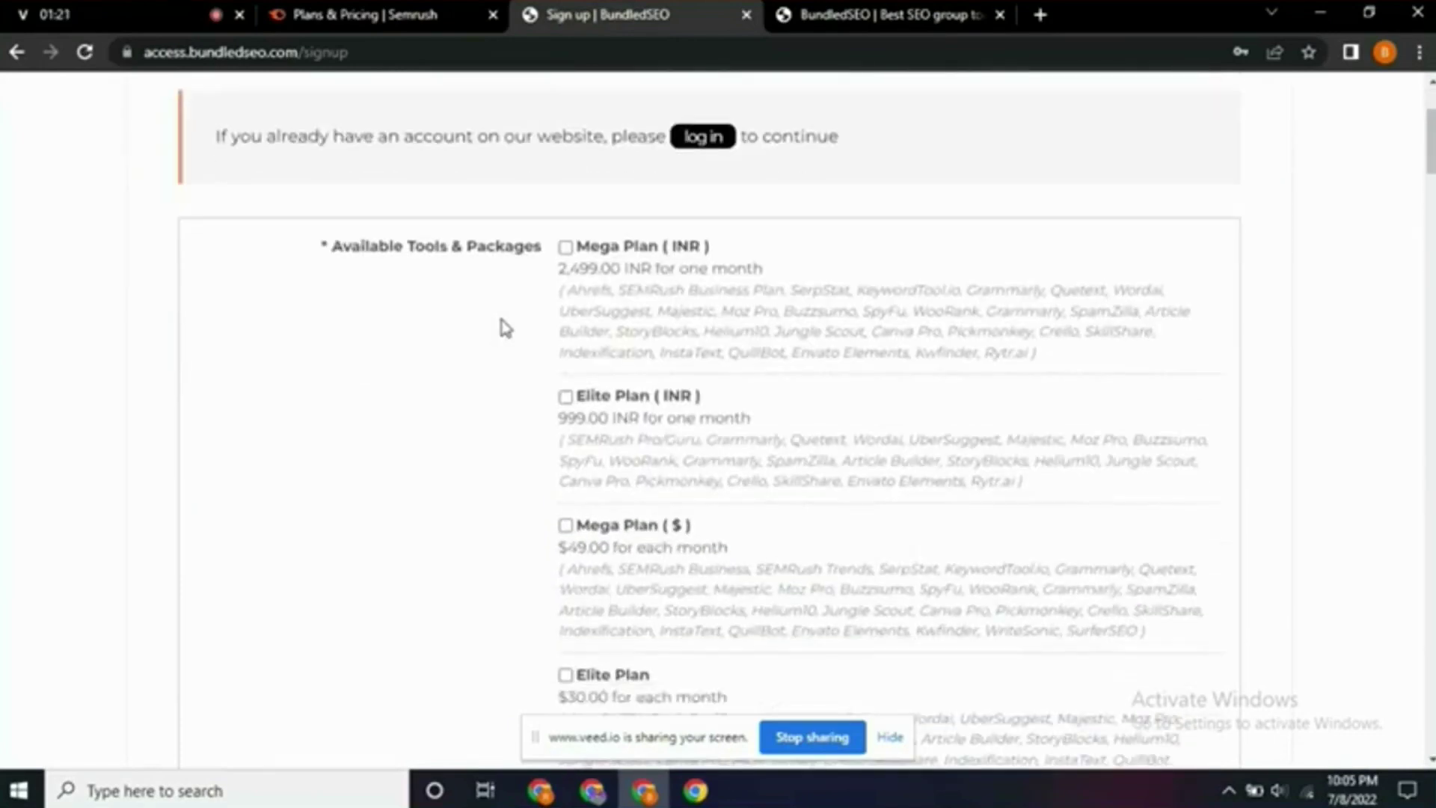
scroll(504, 329, down, 3)
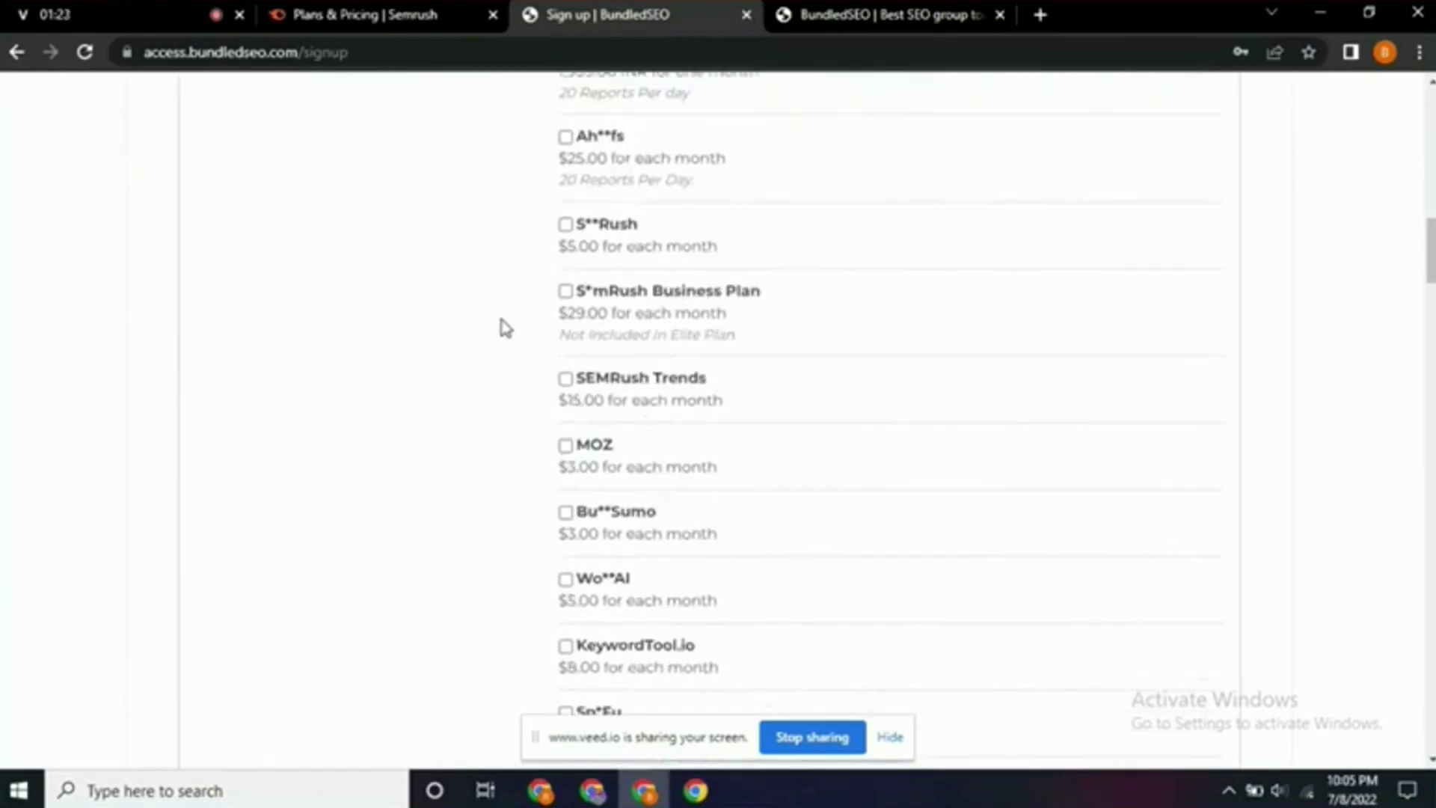
scroll(505, 329, up, 6)
scroll(505, 329, down, 2)
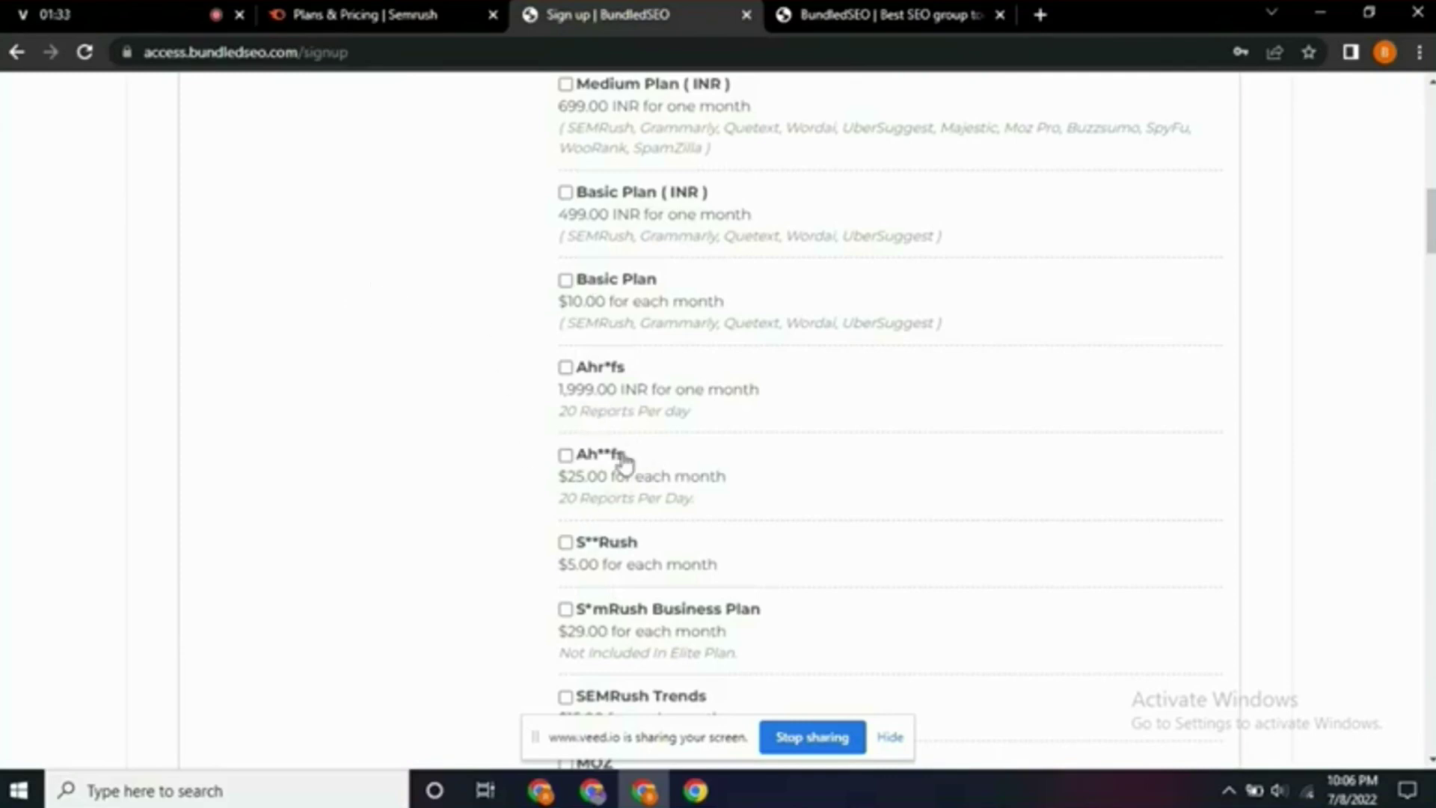
scroll(583, 506, up, 4)
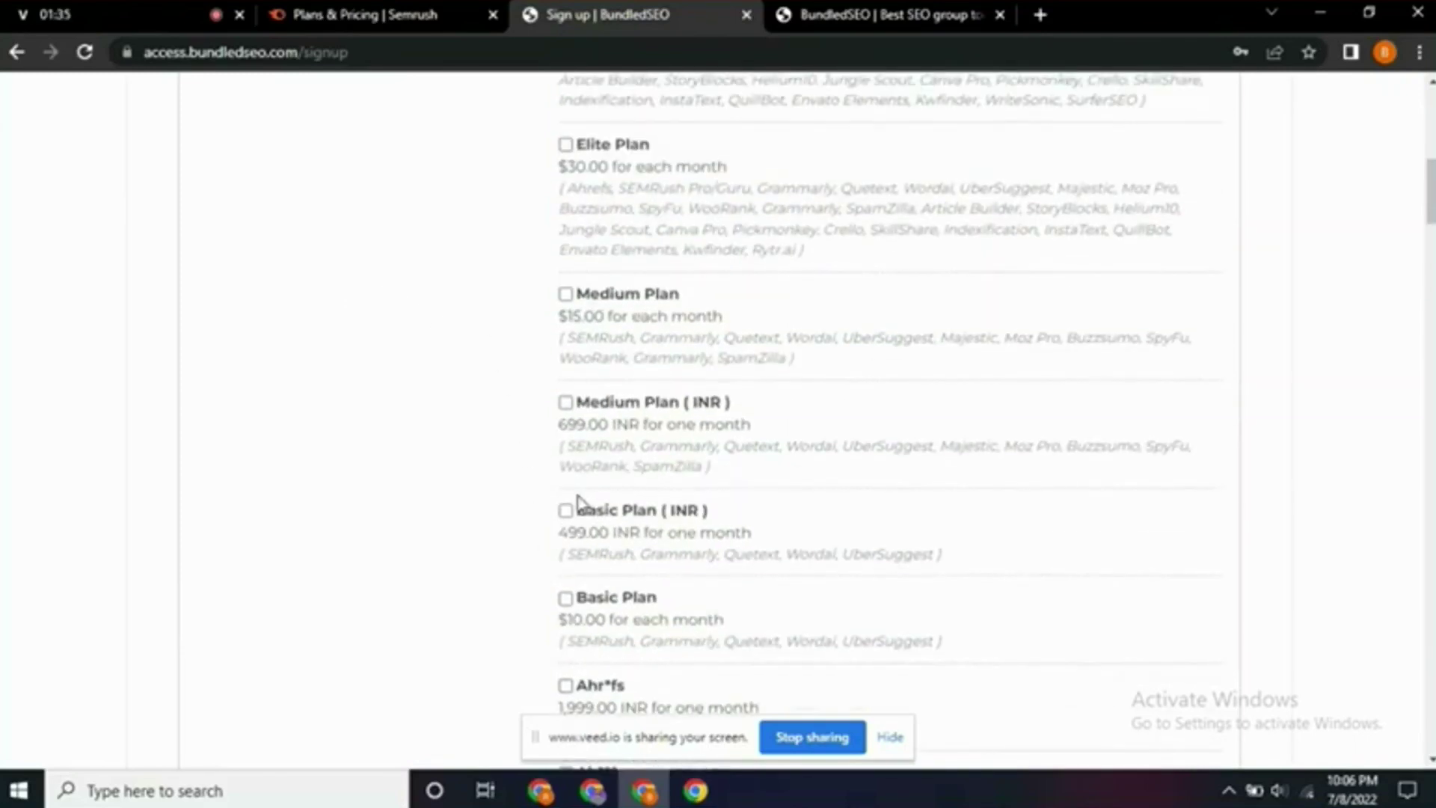
scroll(580, 501, down, 3)
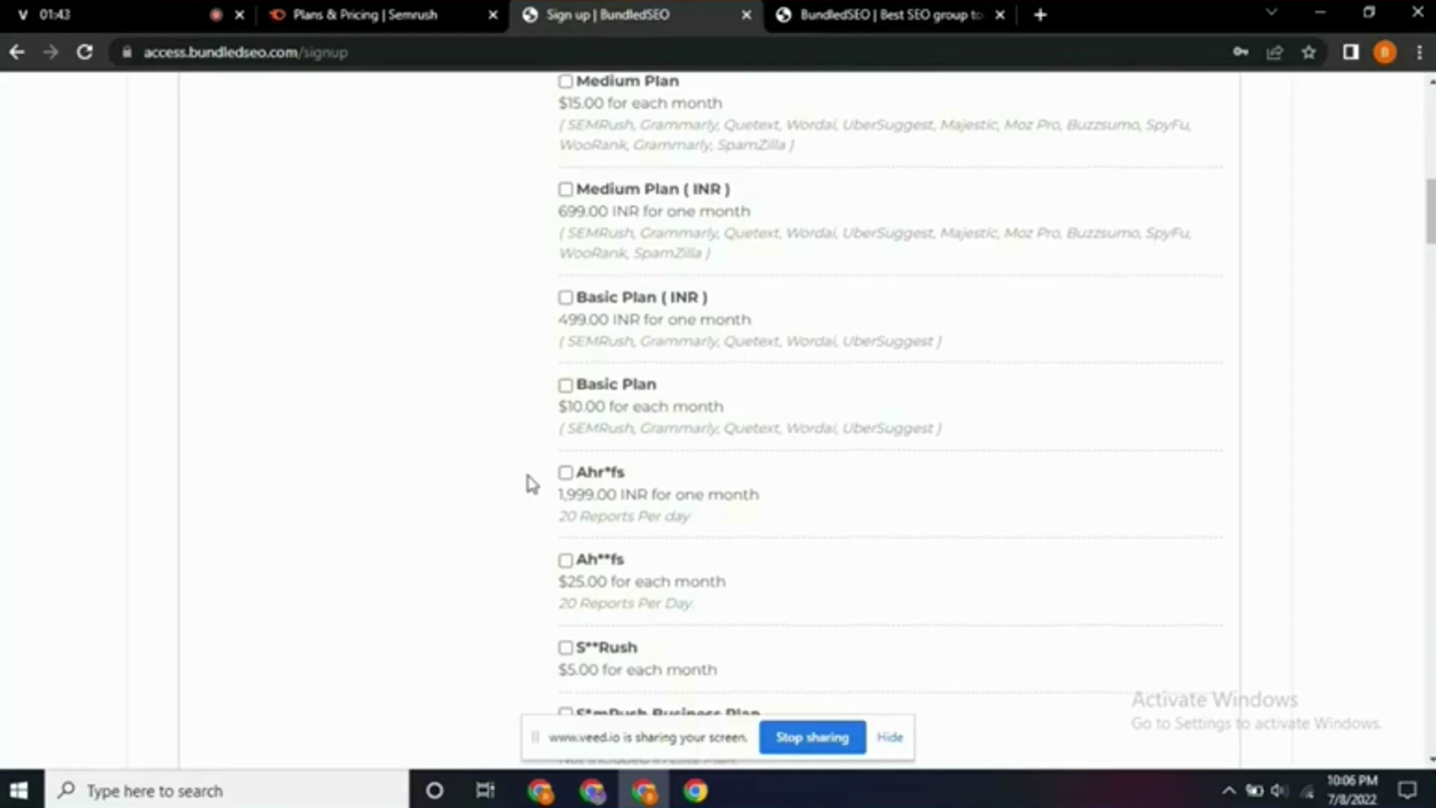
scroll(526, 524, down, 1)
scroll(568, 564, down, 3)
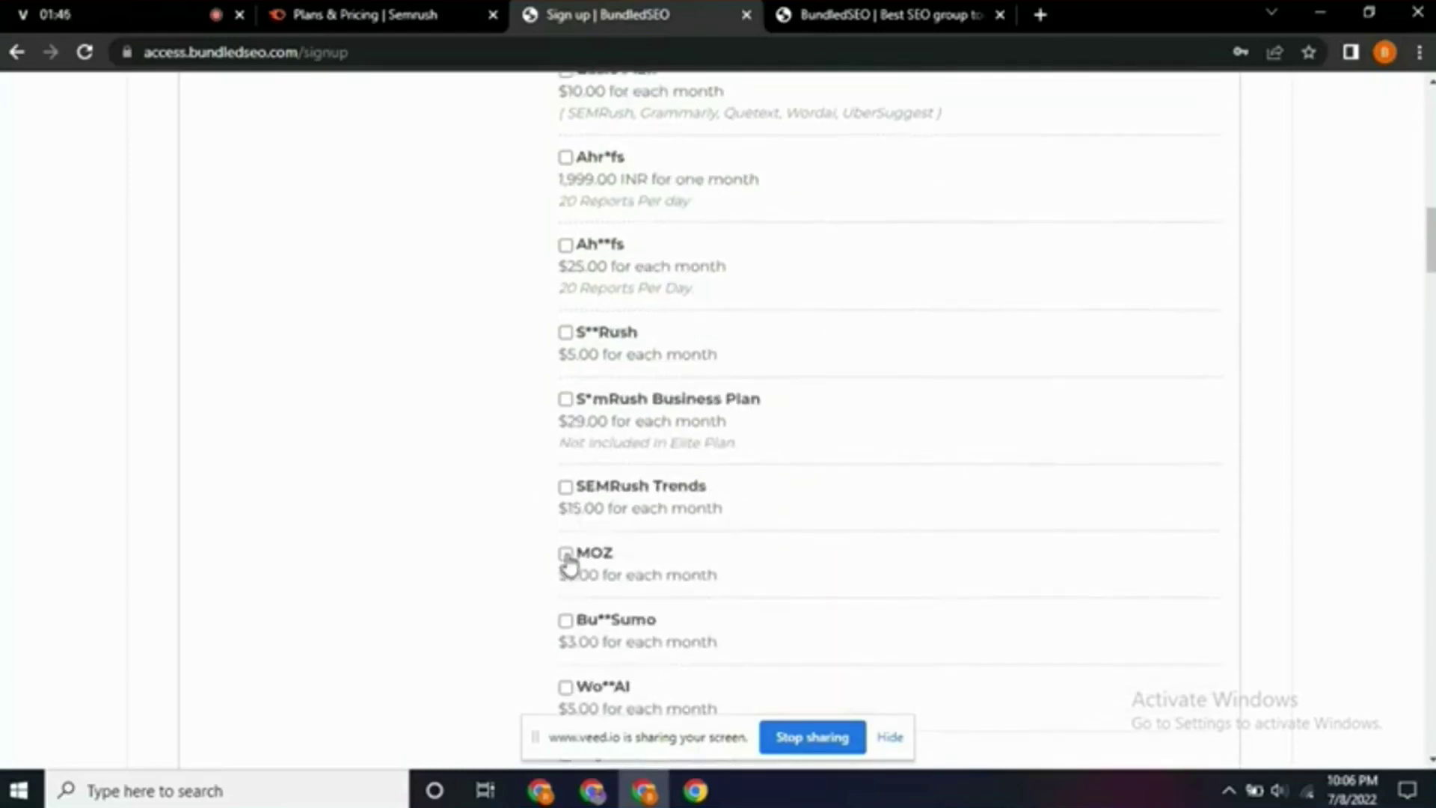
scroll(567, 559, down, 9)
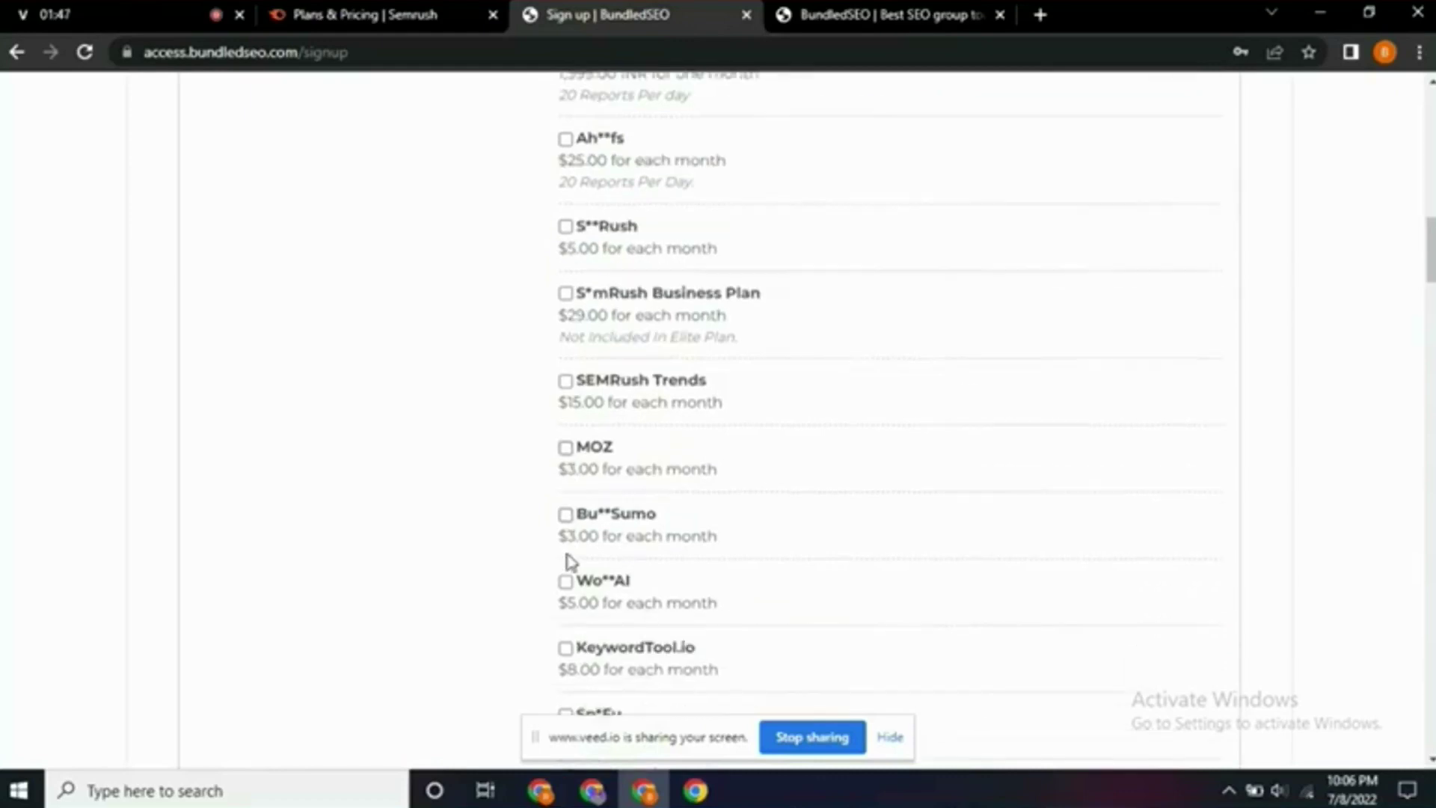
scroll(568, 562, down, 6)
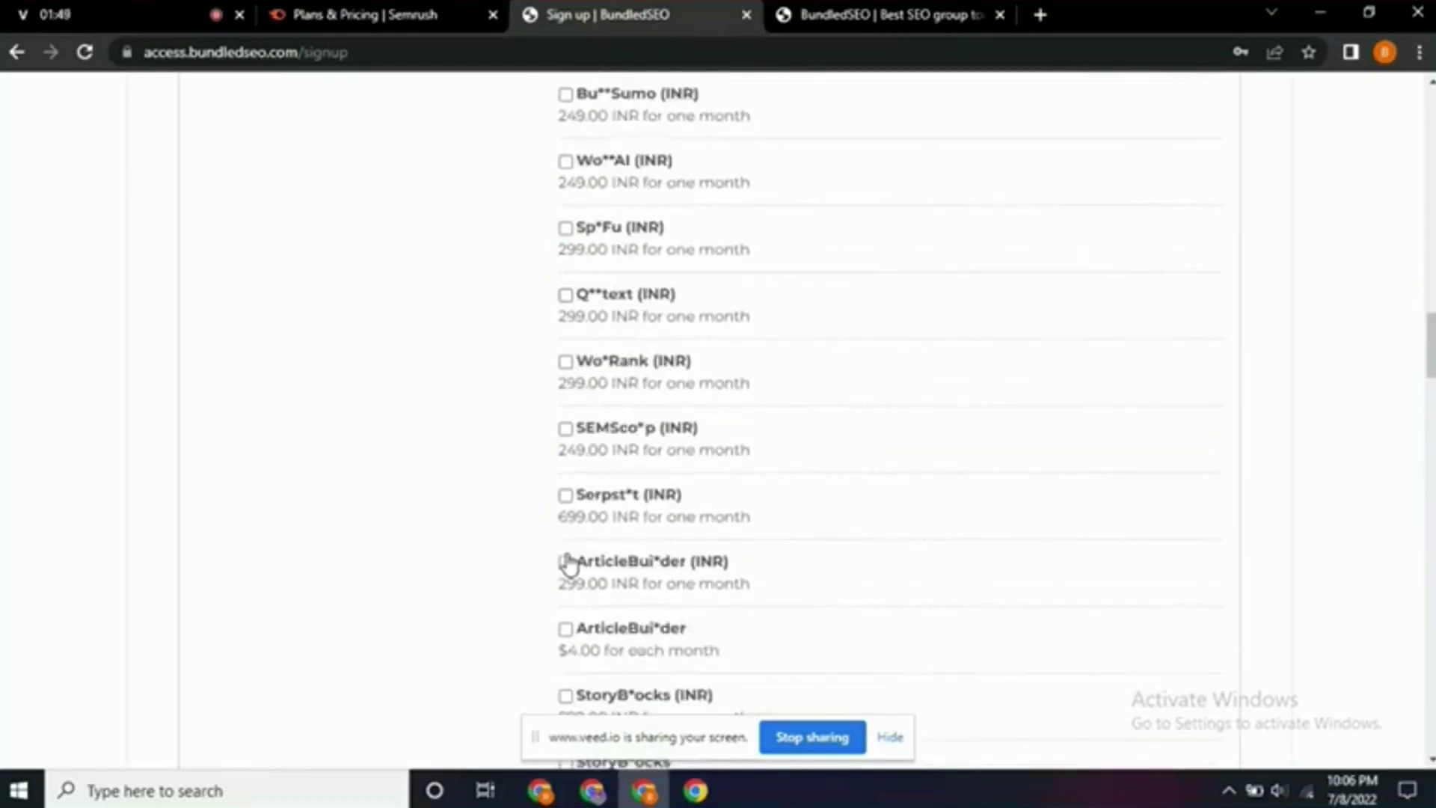
Scroll the filled signup form down past the phone number to the Payment System and coupon section
scroll(569, 564, up, 5)
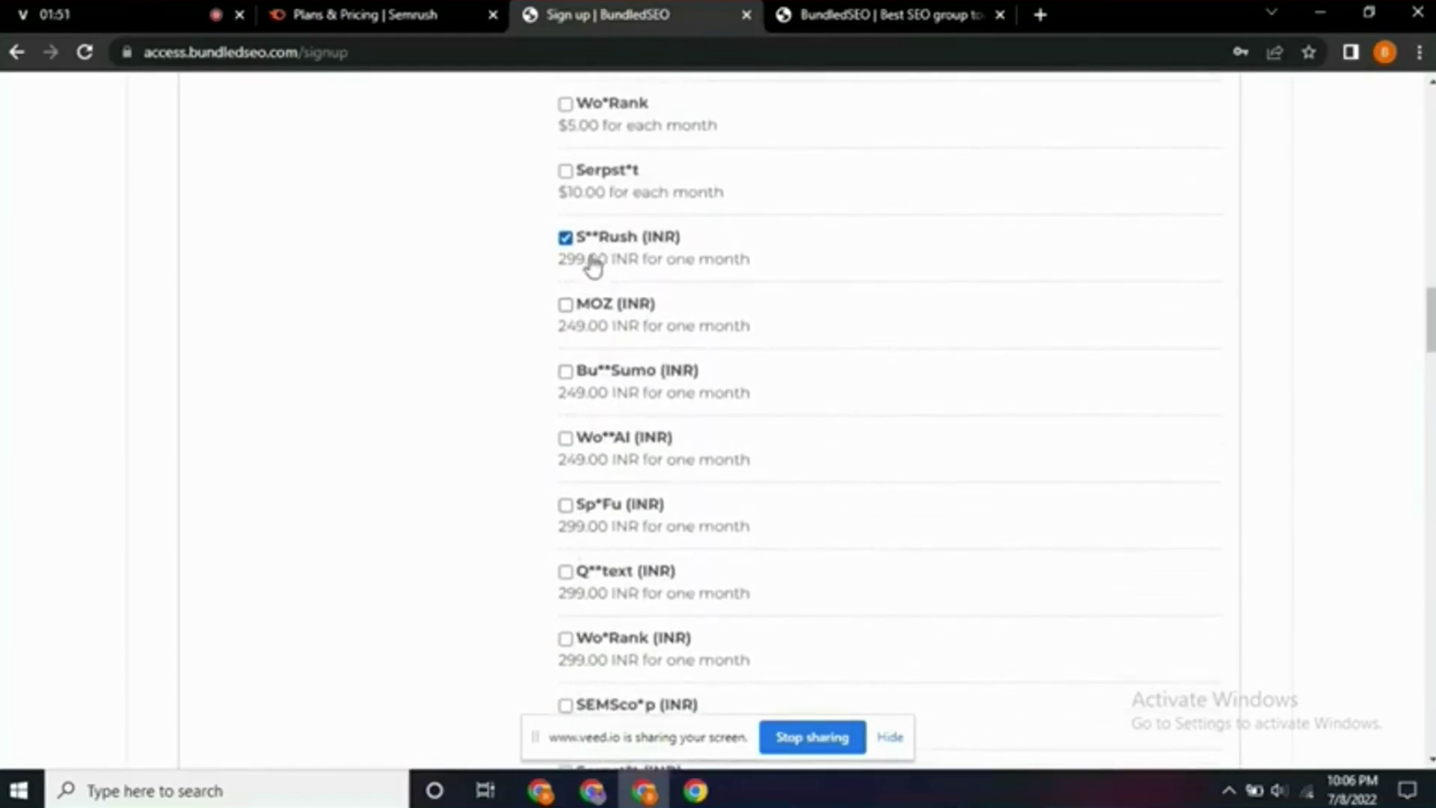
scroll(590, 266, up, 1)
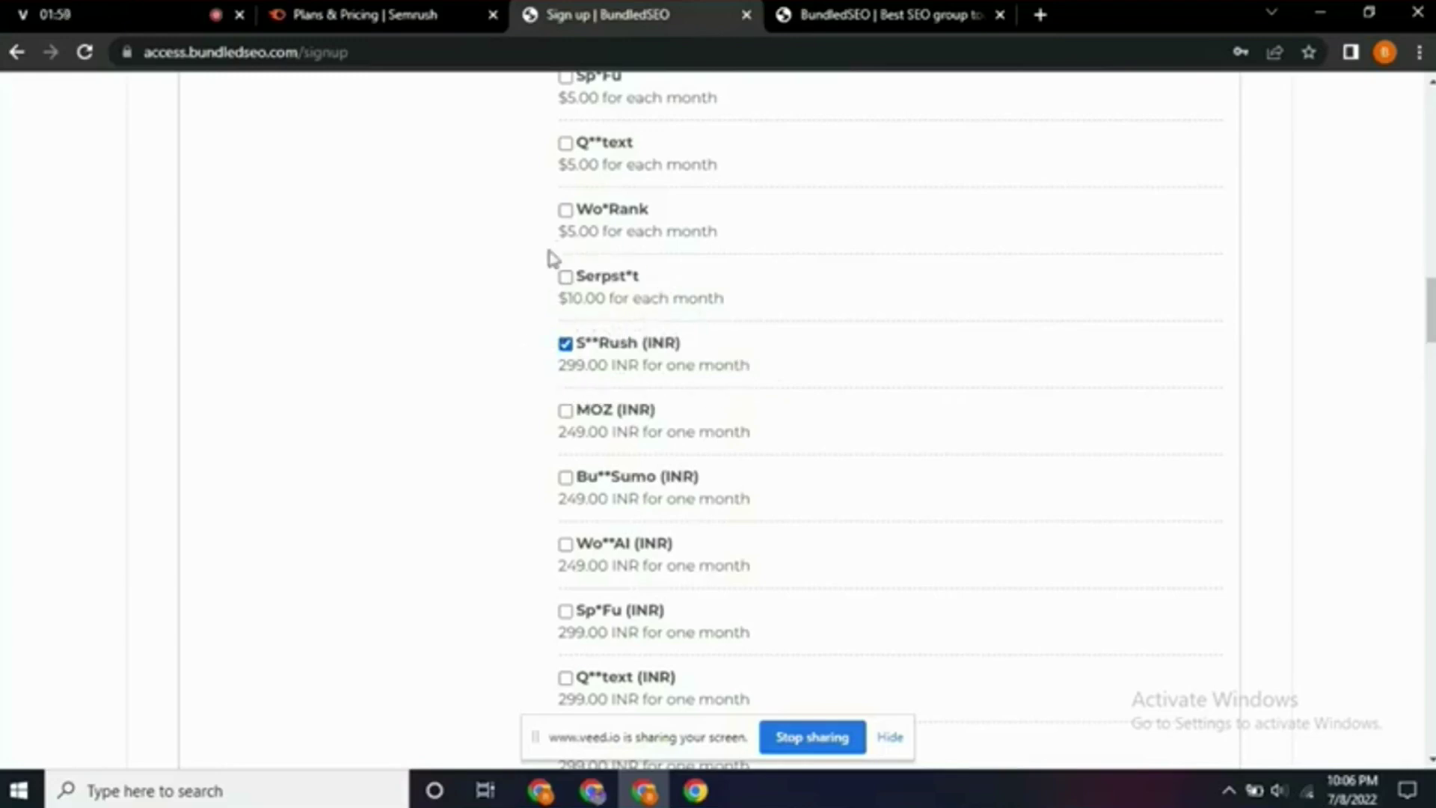
scroll(509, 356, down, 15)
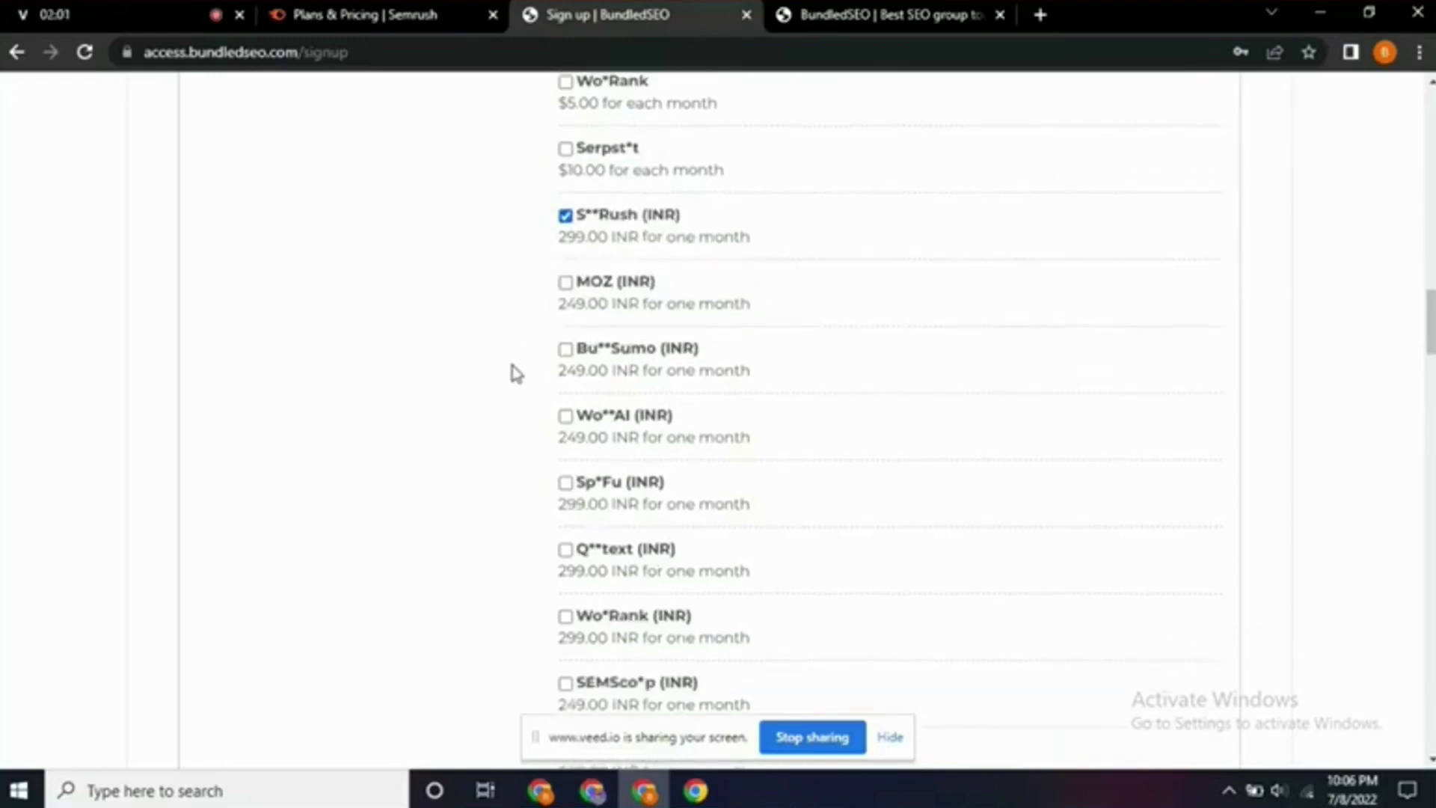
scroll(516, 375, down, 5)
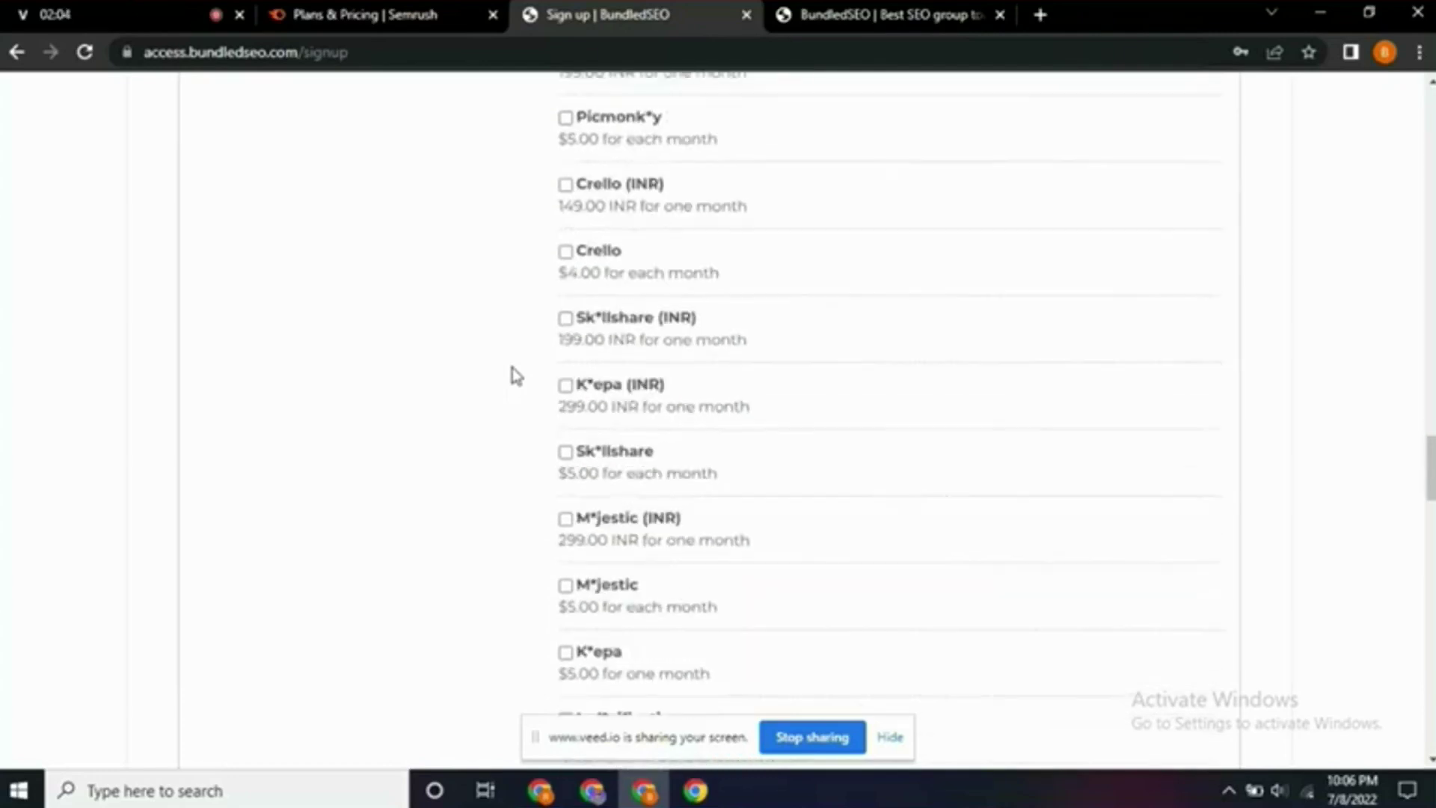
scroll(516, 378, down, 8)
scroll(514, 380, down, 10)
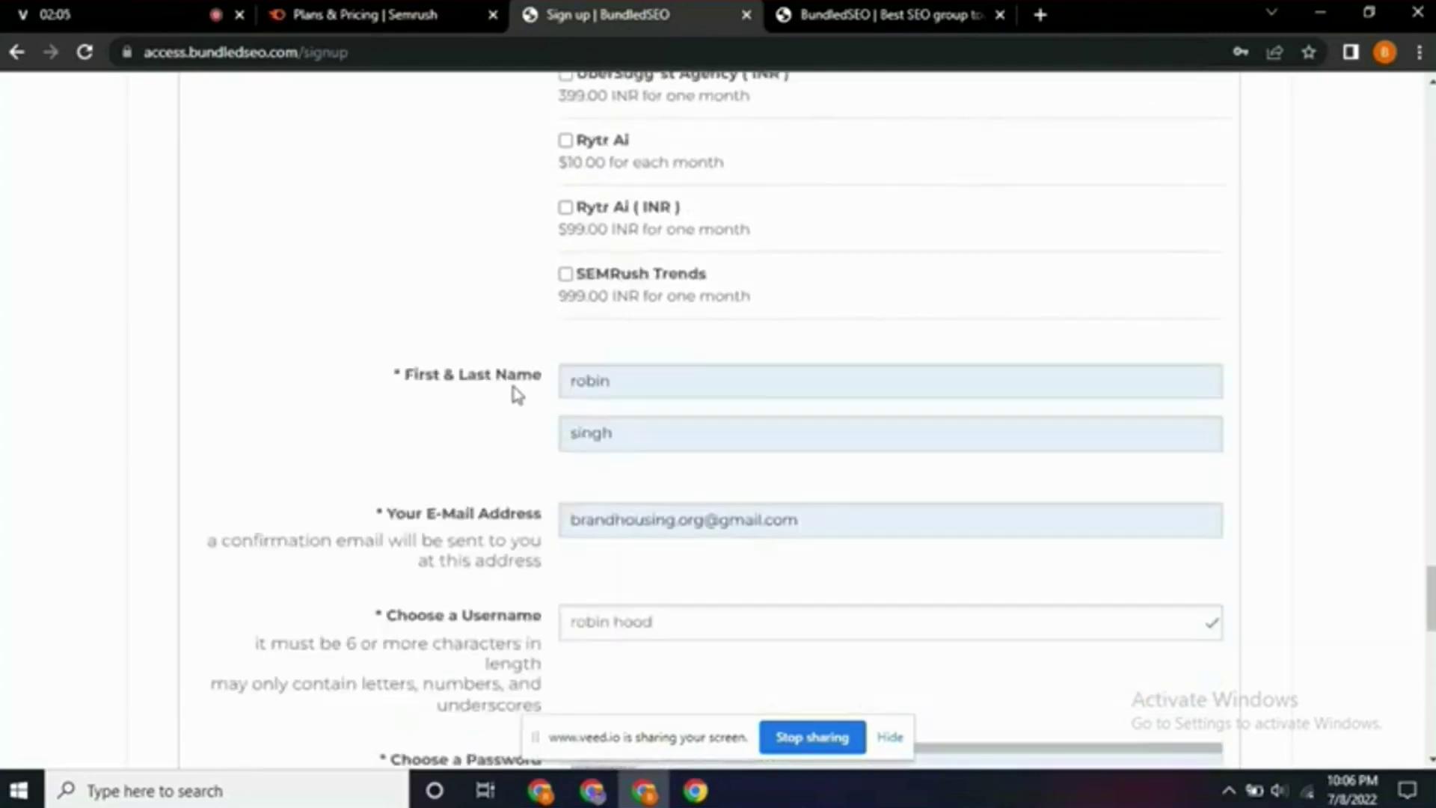
scroll(616, 458, down, 2)
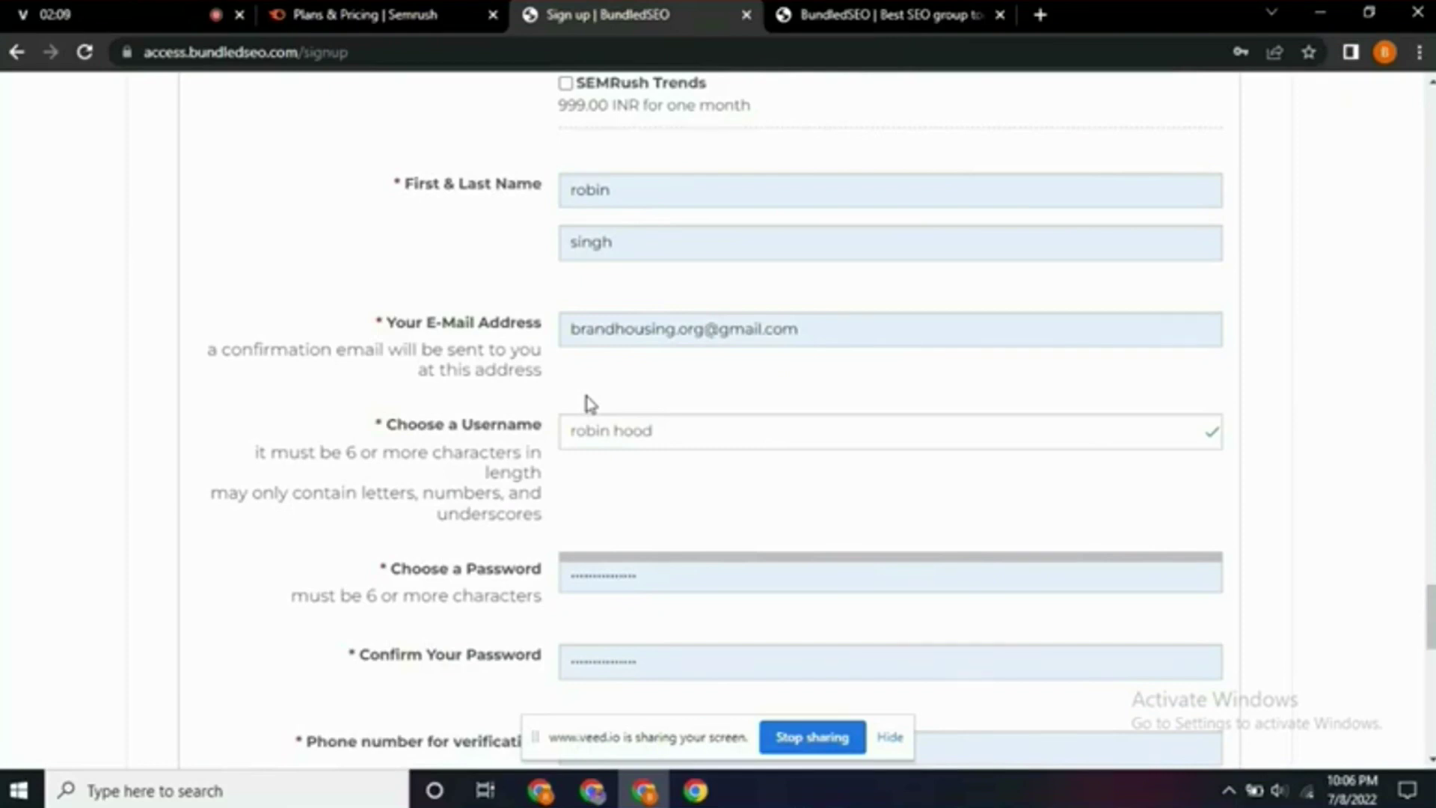
scroll(627, 512, down, 3)
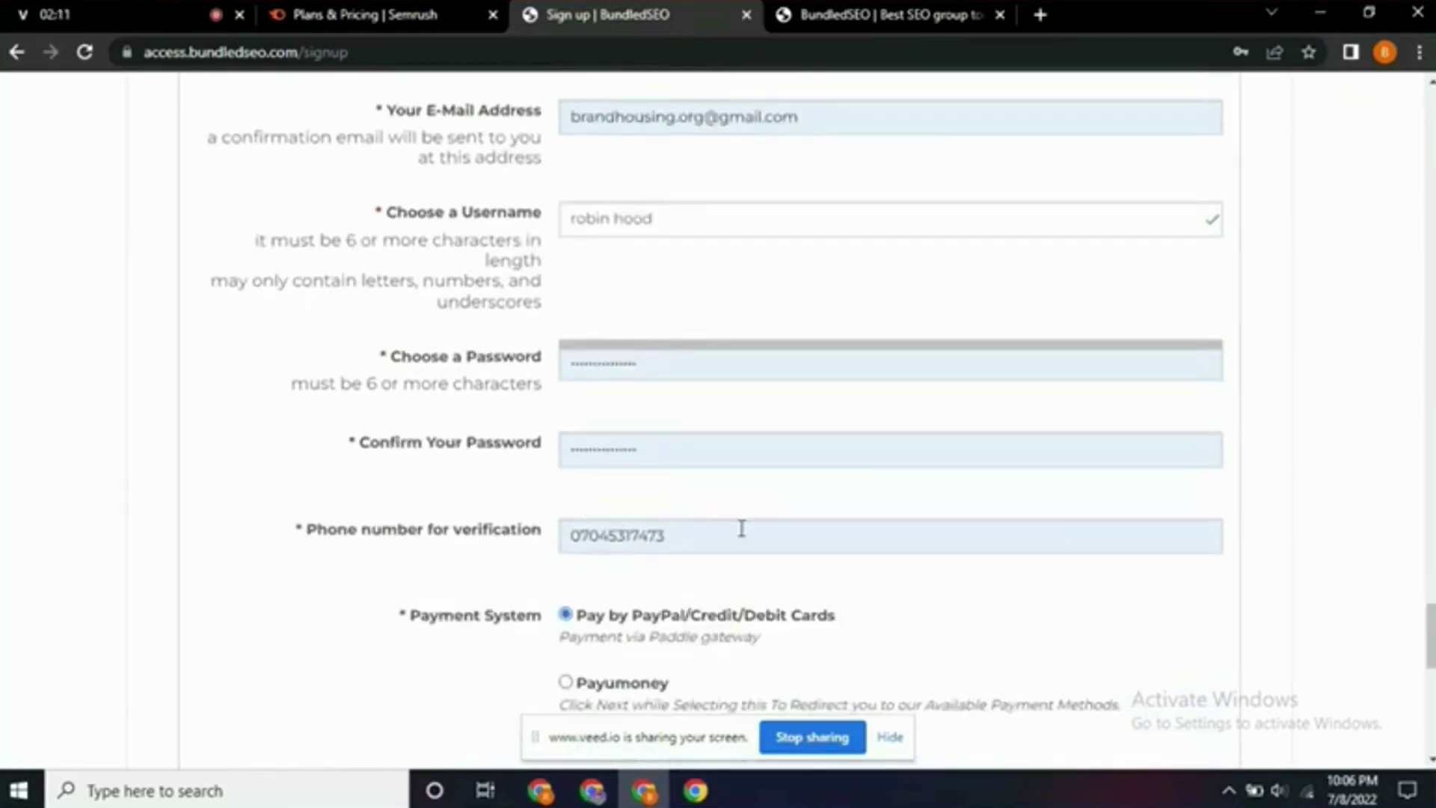
scroll(673, 529, down, 4)
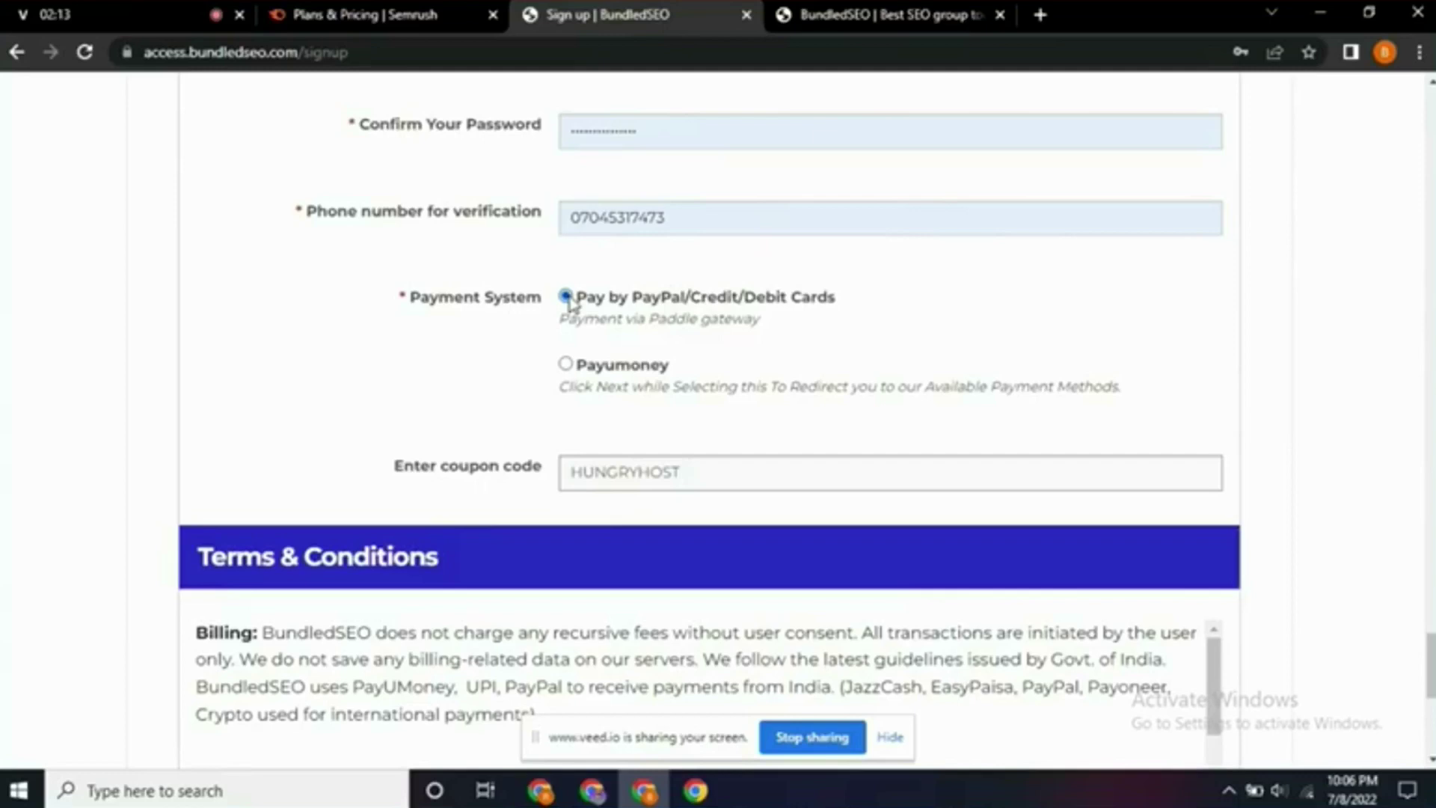
Focus the coupon code field holding HUNGRYHOST
click(641, 469)
Submit the signup, getting S**Rush (INR) for 0.00 INR after the 299.00 INR discount
scroll(632, 432, down, 1)
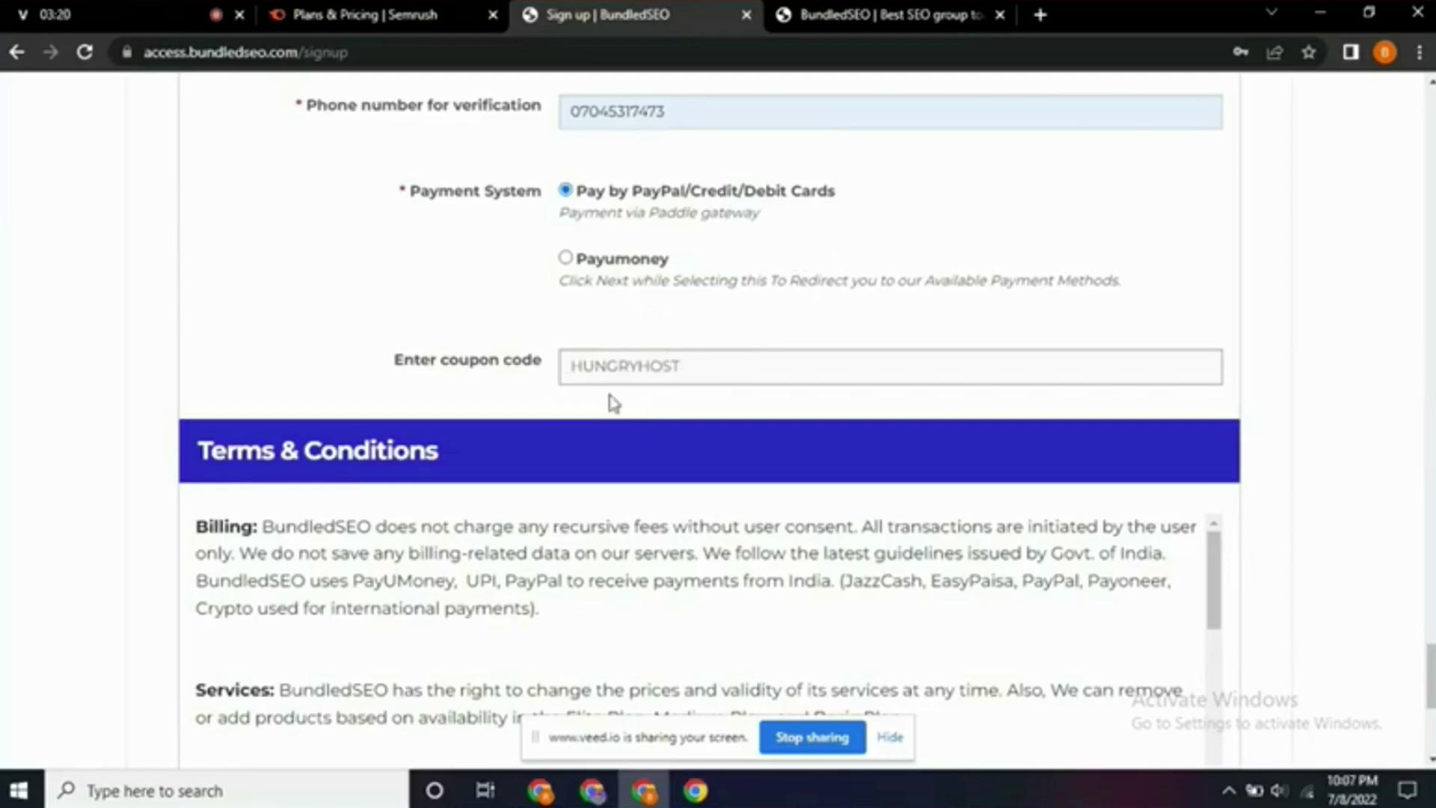
scroll(632, 372, down, 6)
scroll(628, 377, up, 6)
scroll(628, 376, up, 1)
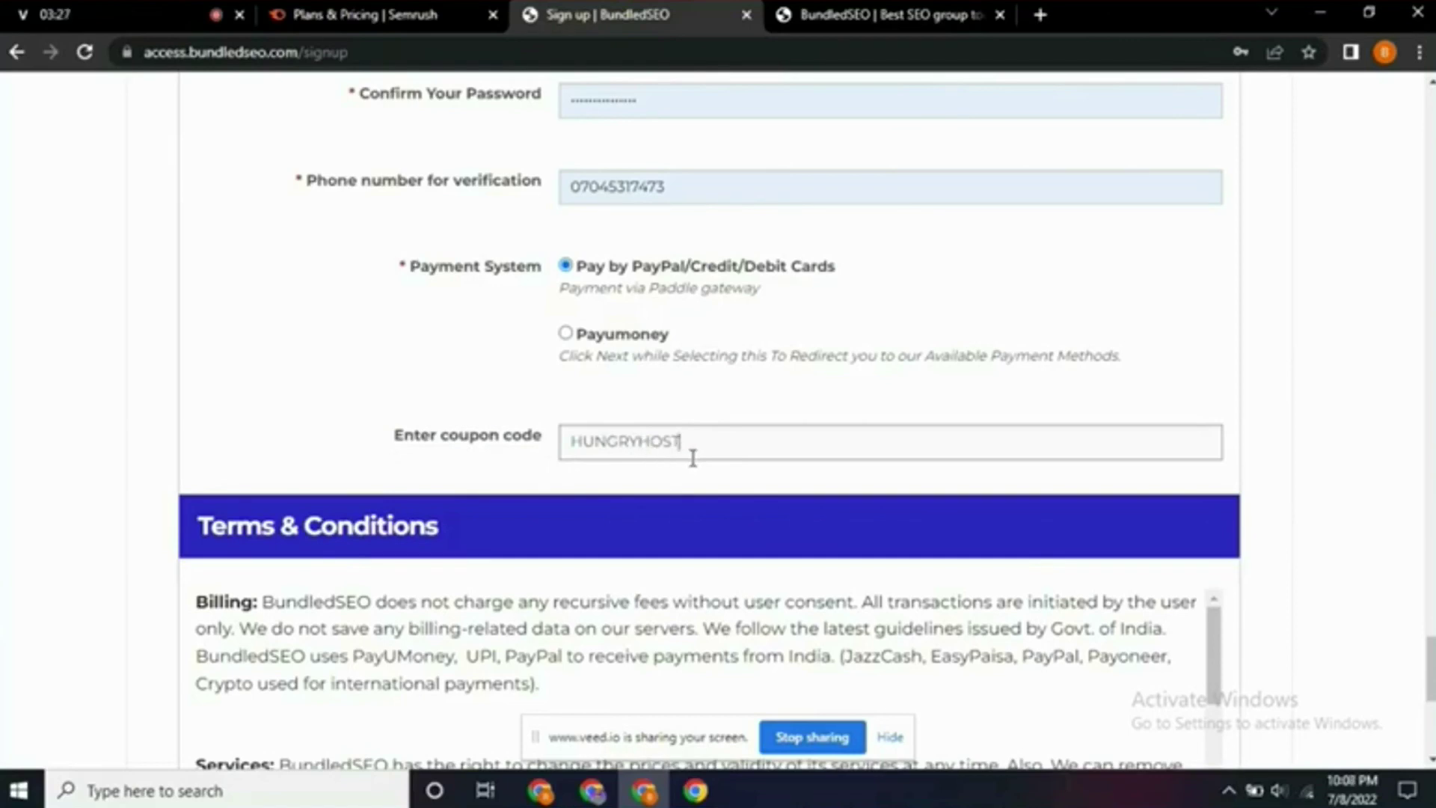
scroll(703, 456, down, 6)
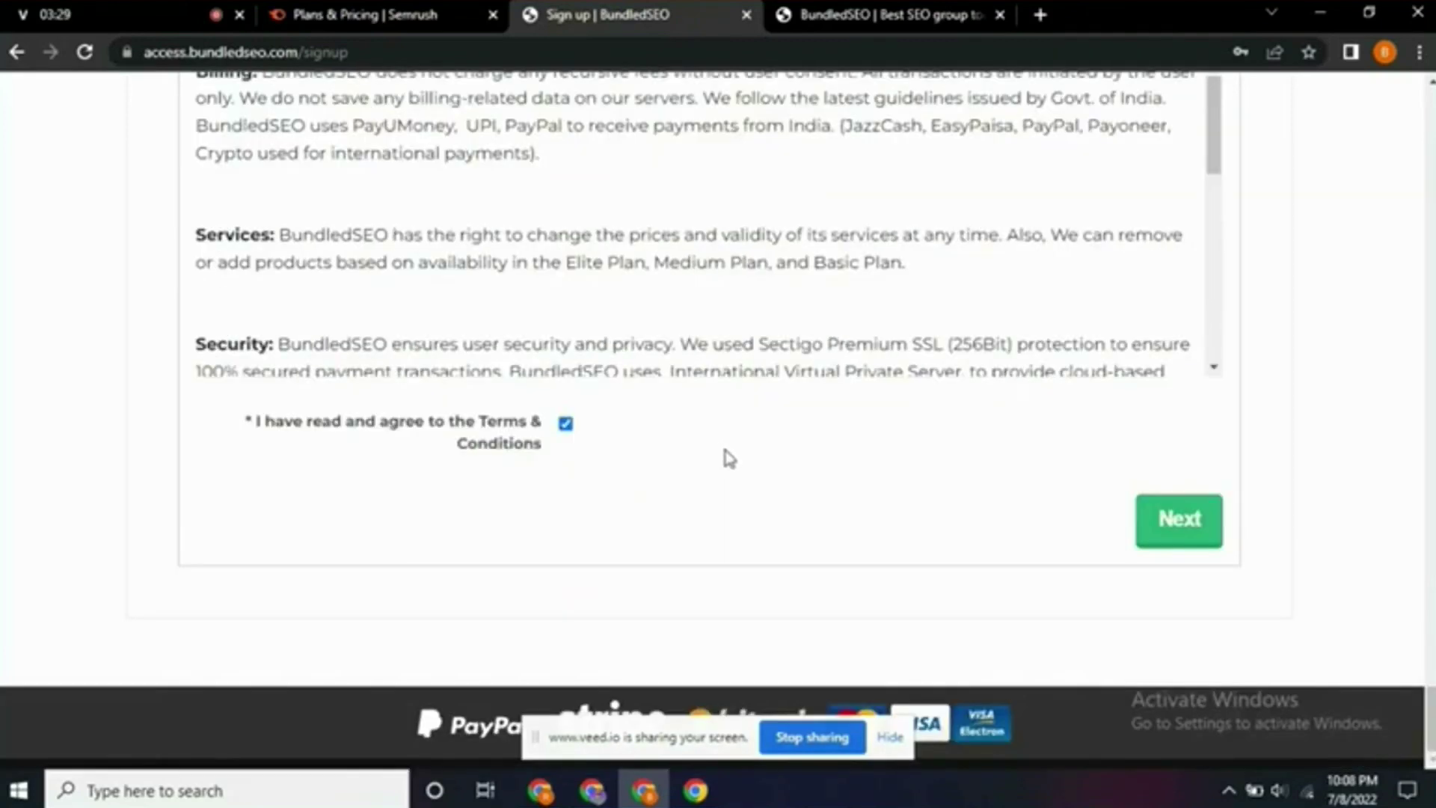
click(1156, 552)
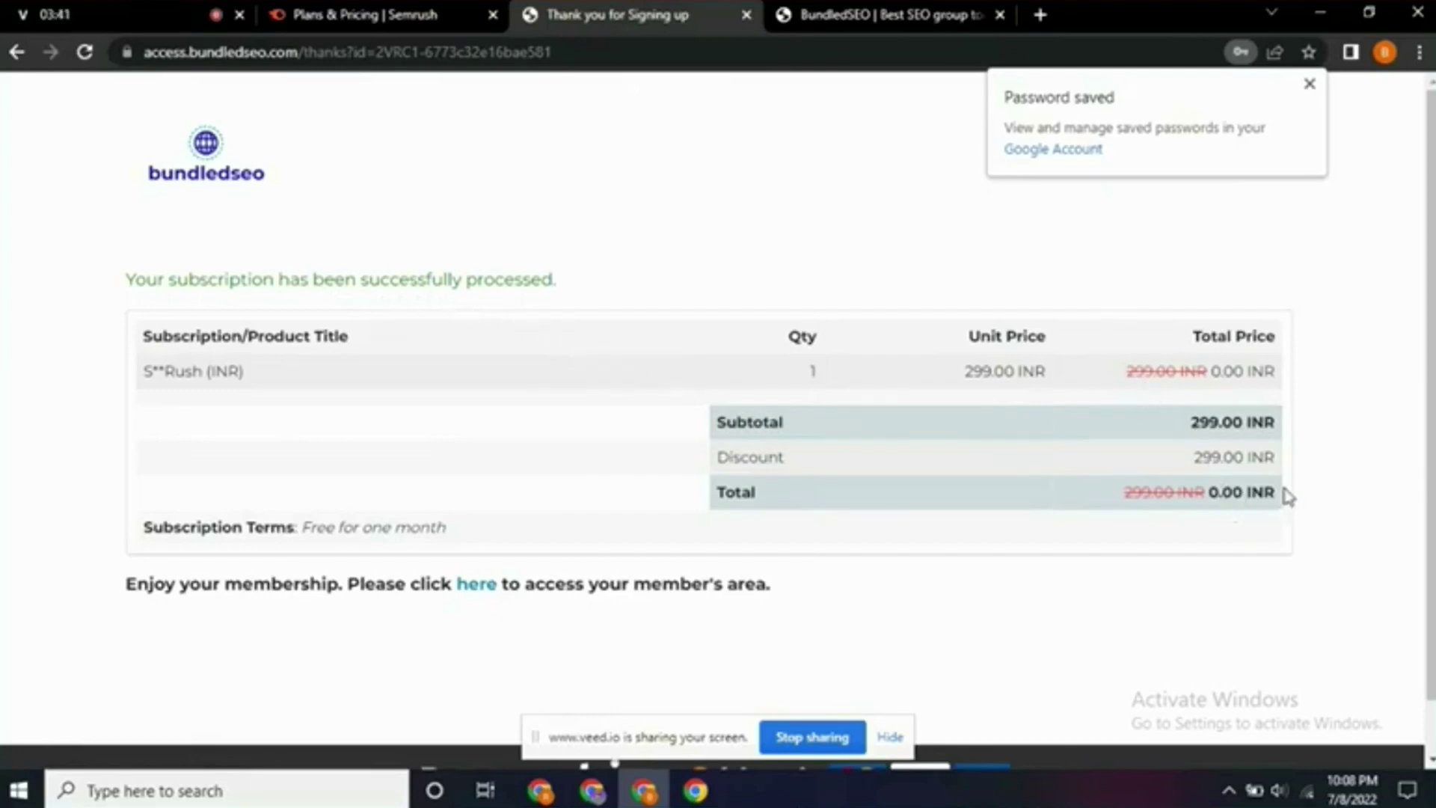
scroll(486, 457, down, 1)
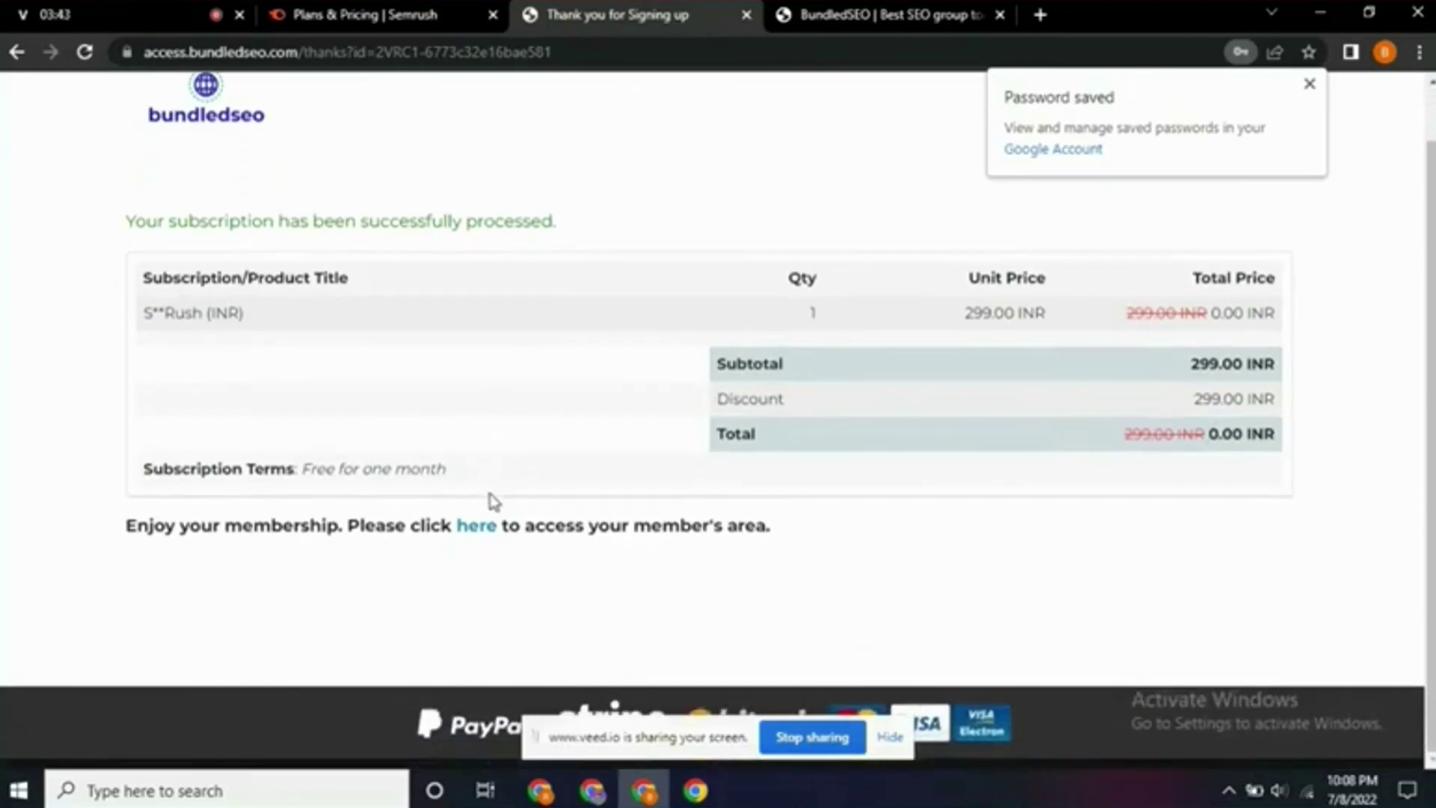
Launch the shared Semrush tool from the BundledSEO member's area, dismissing the password notification
click(465, 533)
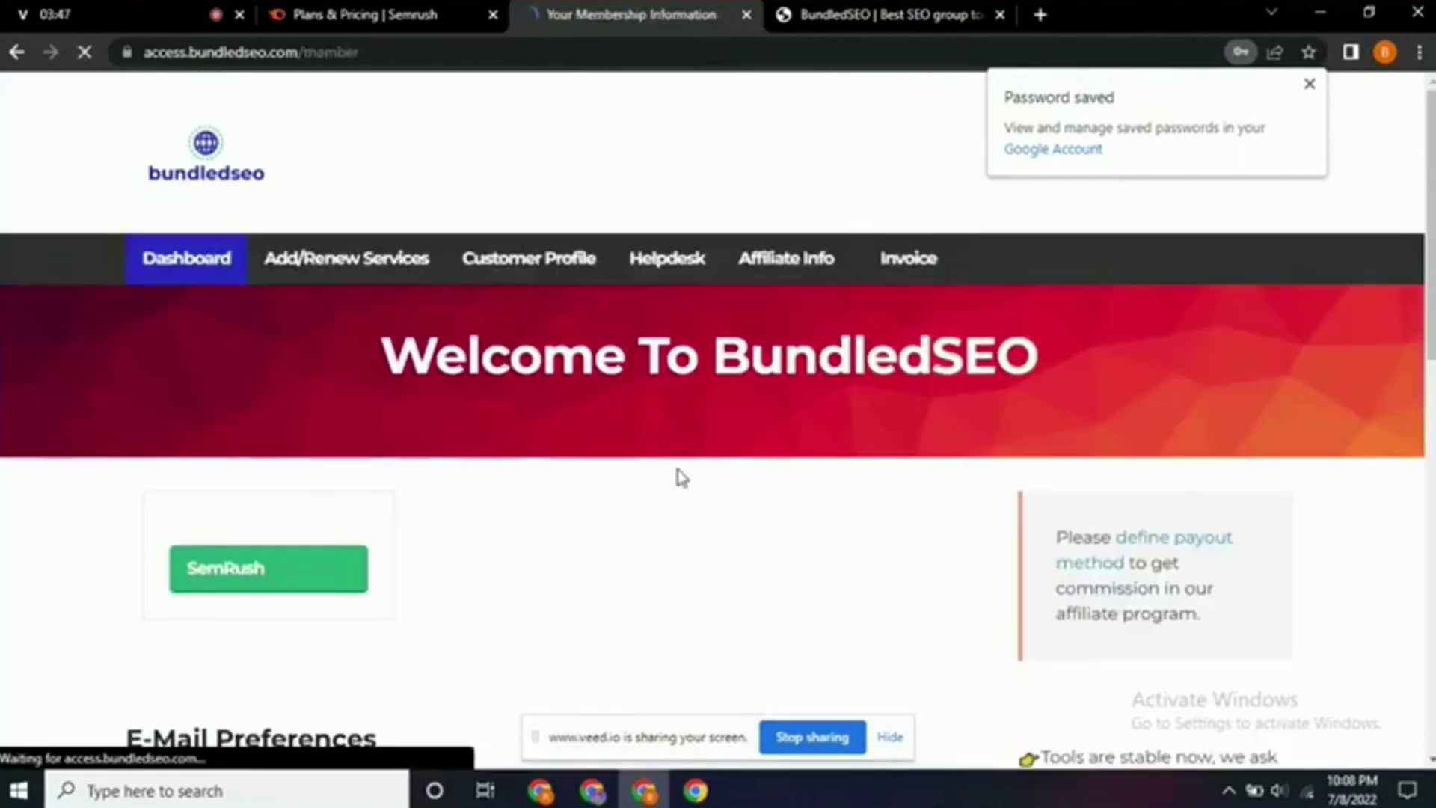
click(318, 570)
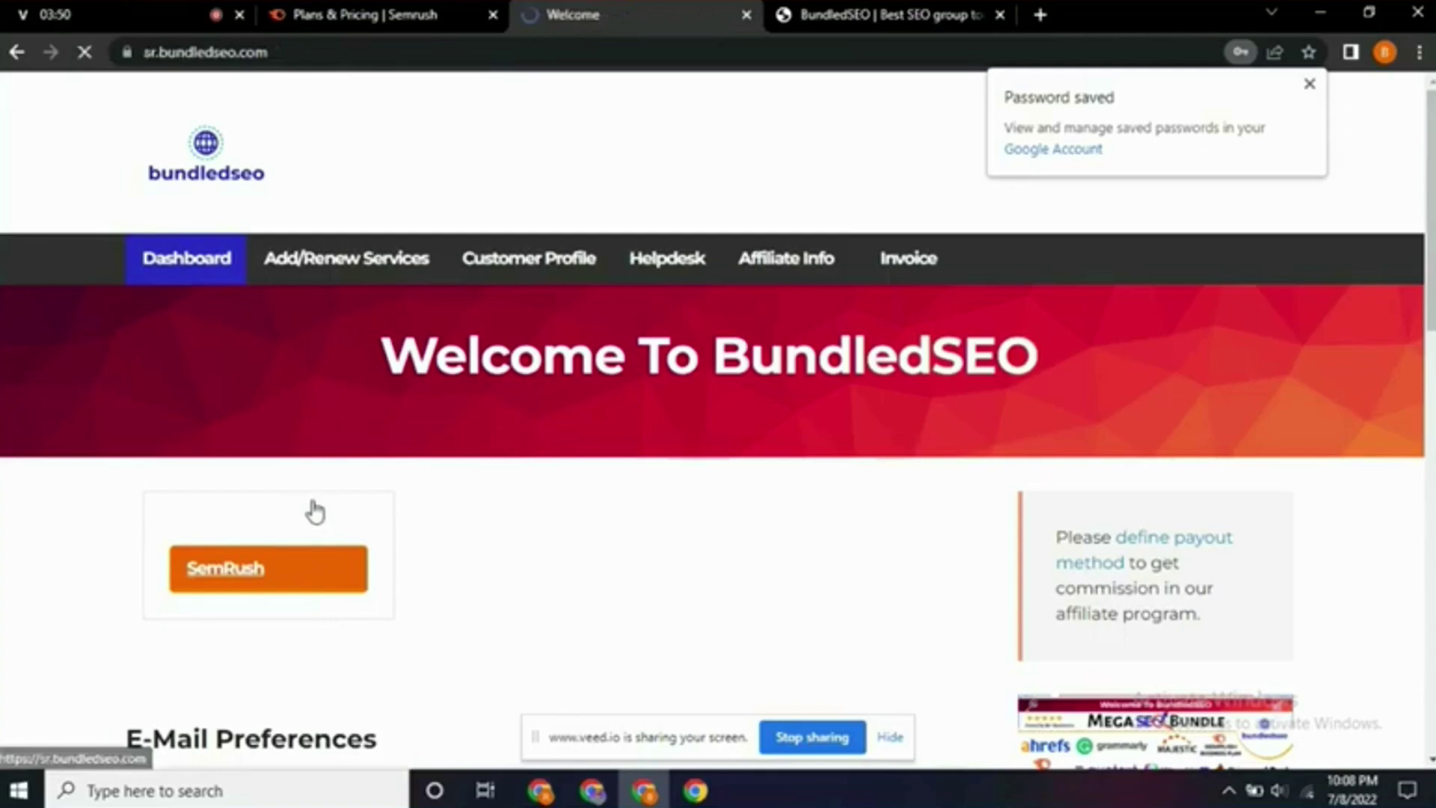
click(717, 528)
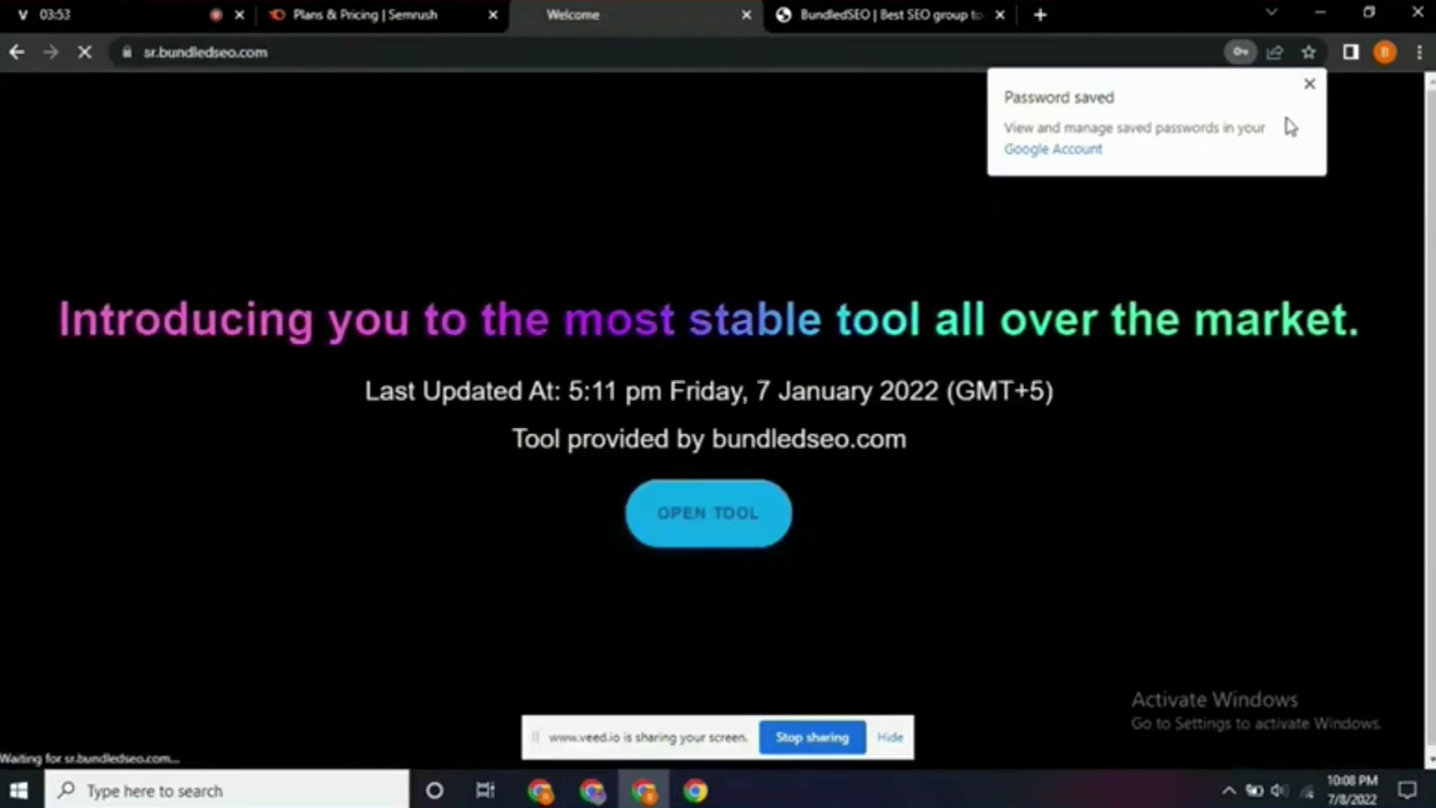
click(1309, 83)
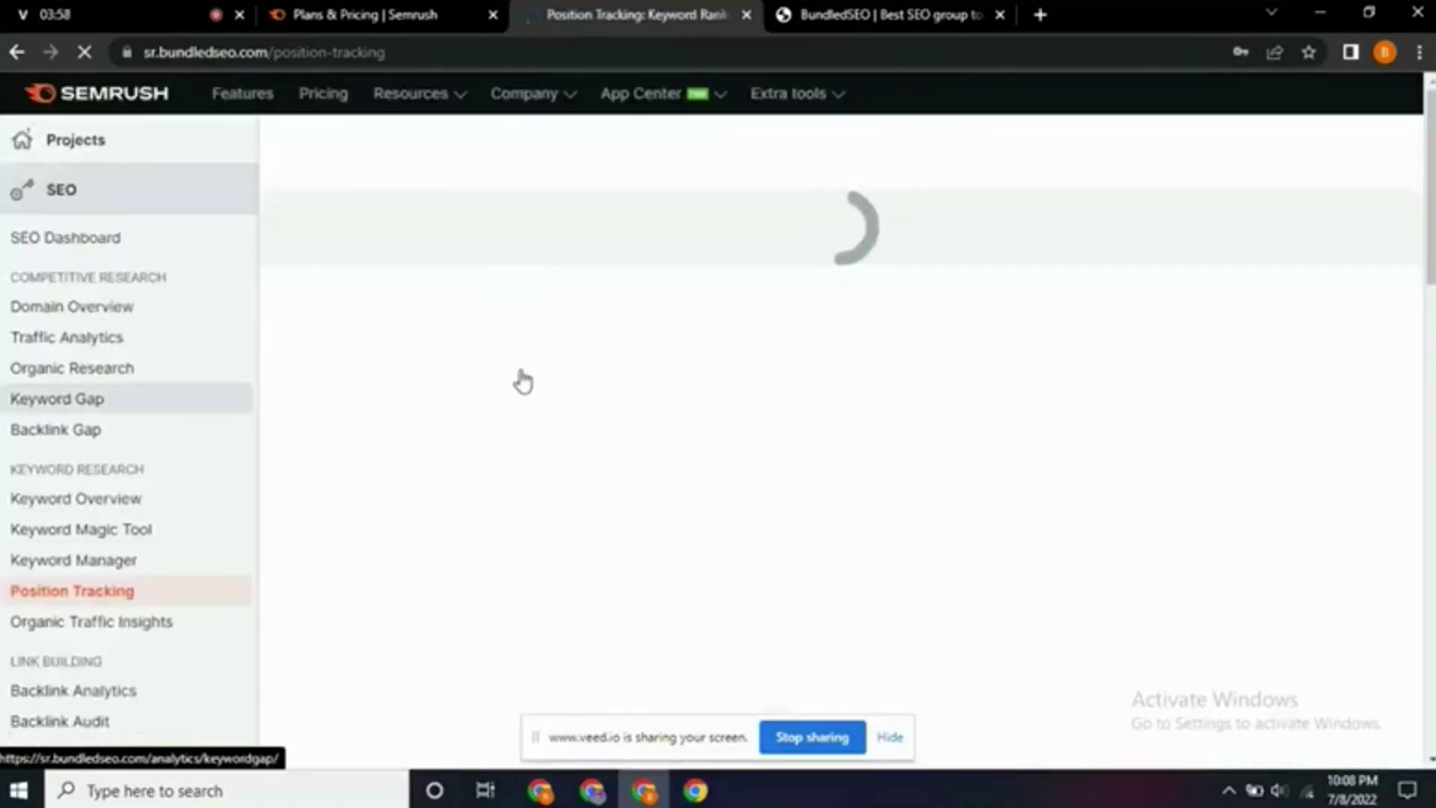
scroll(26, 419, down, 15)
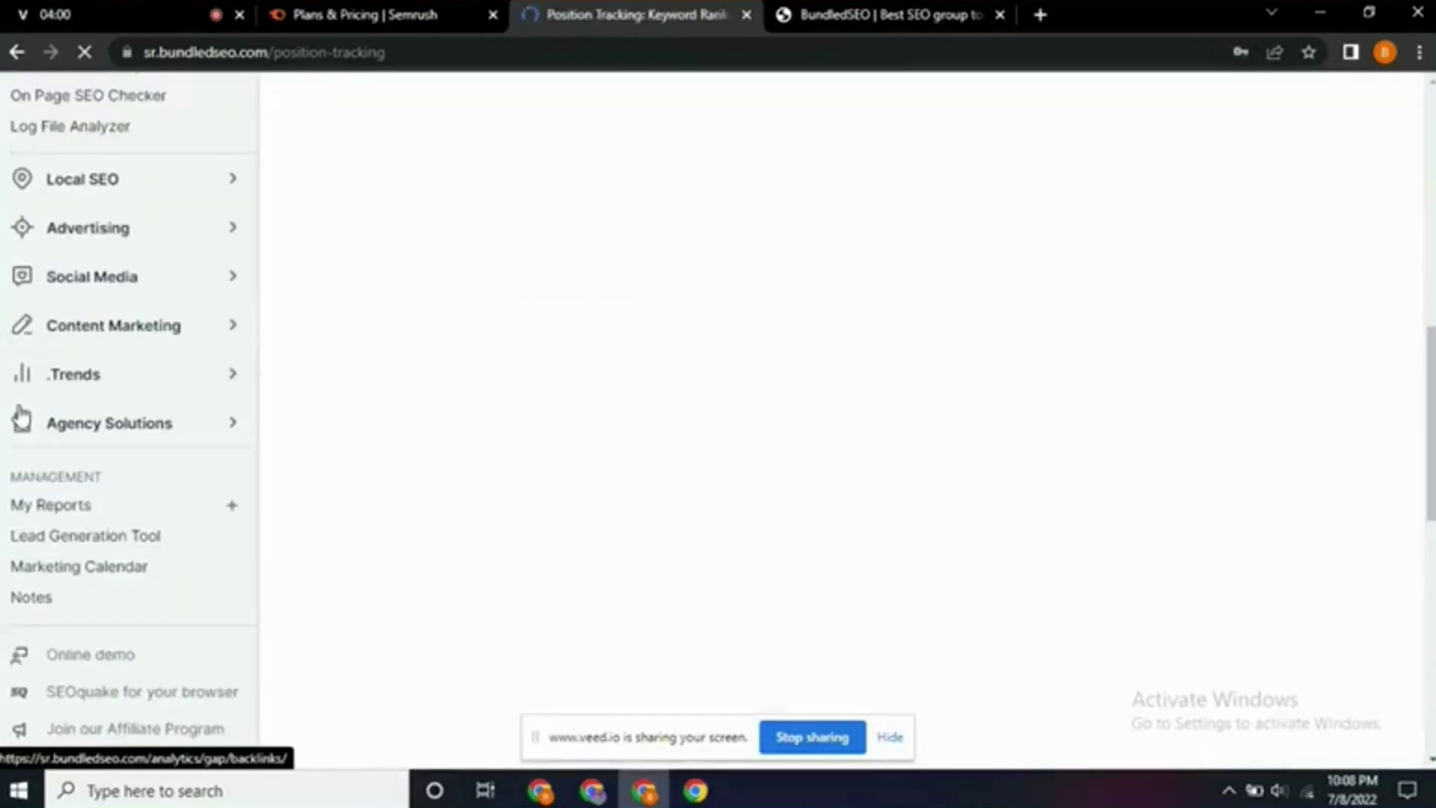
scroll(30, 430, up, 13)
scroll(32, 430, up, 2)
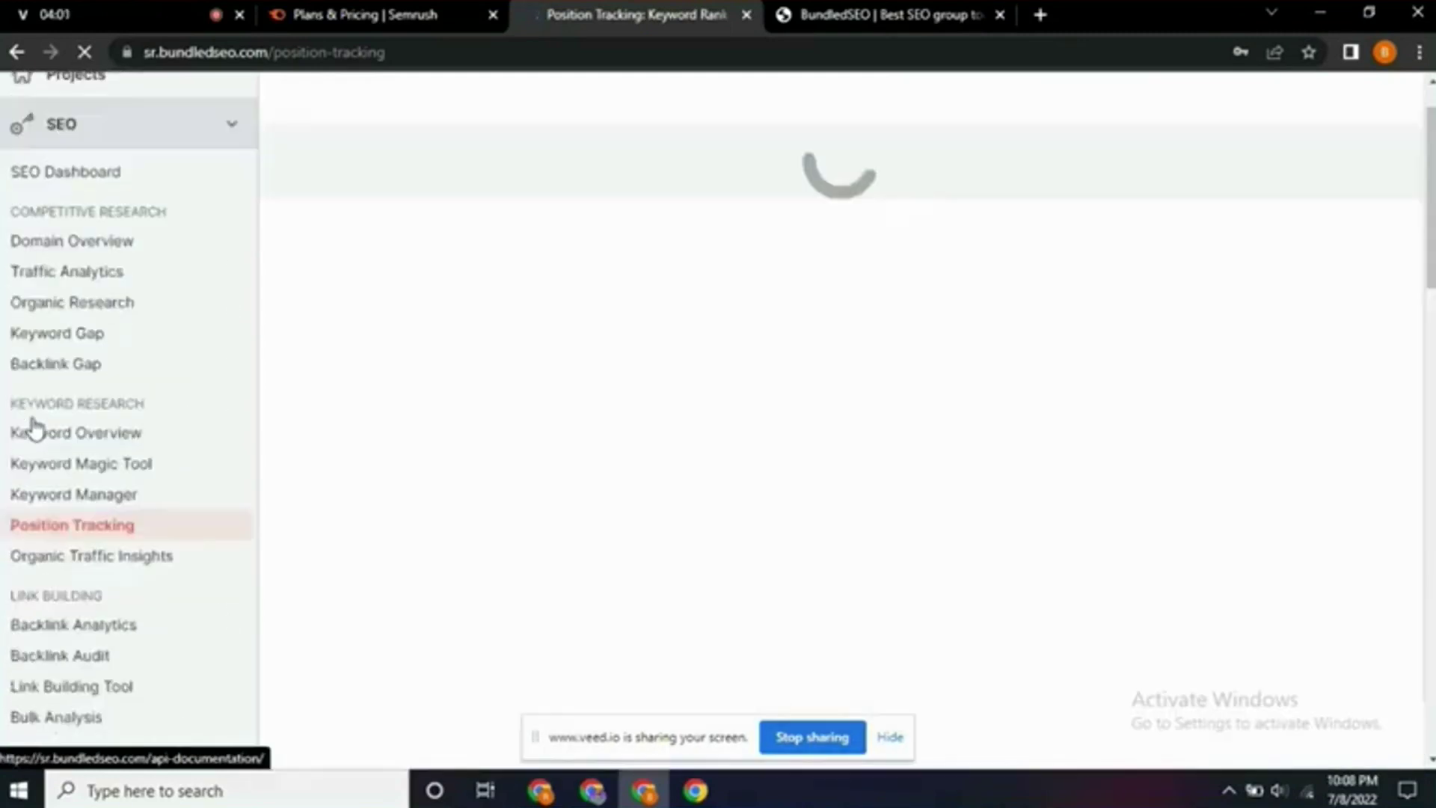
scroll(32, 422, down, 15)
scroll(32, 415, up, 16)
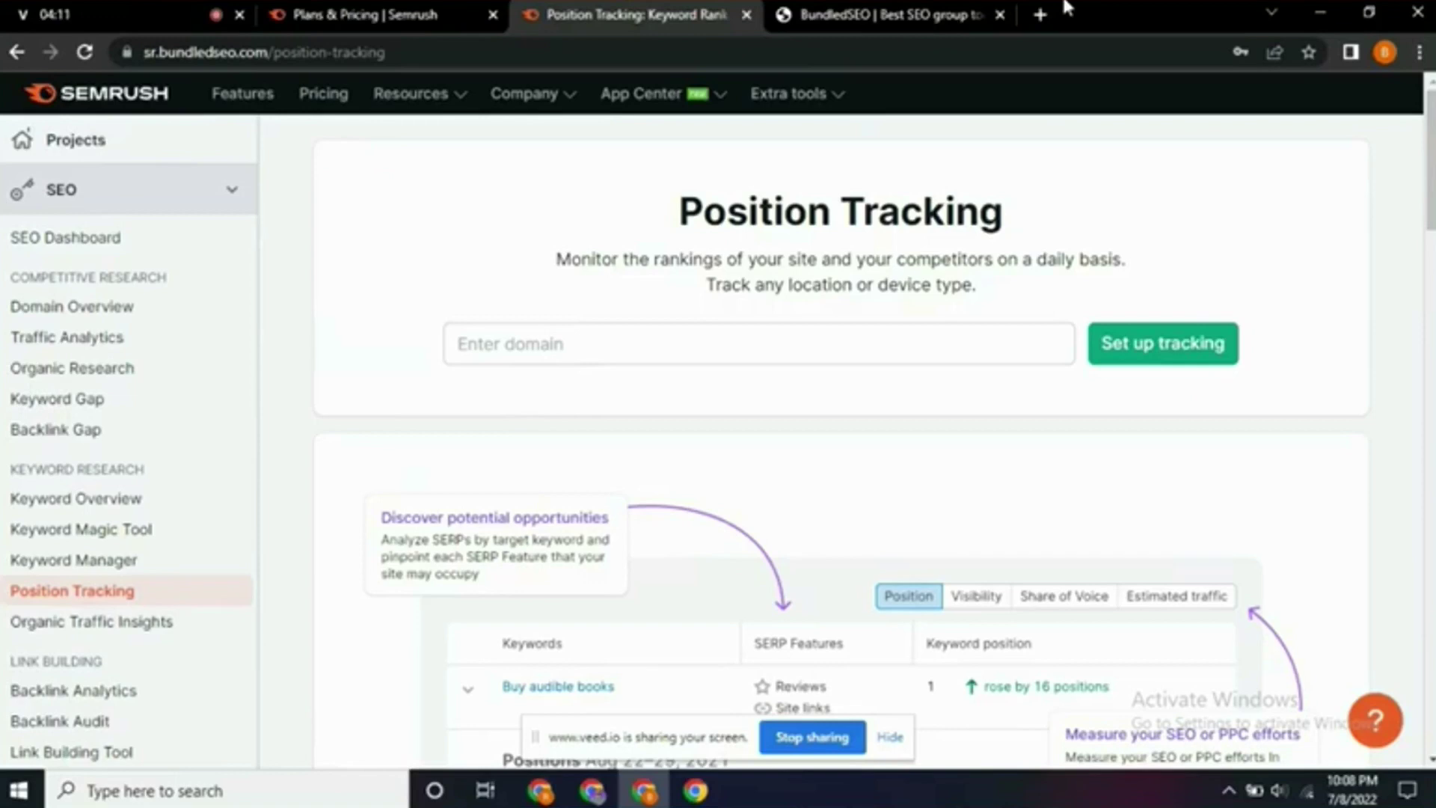
Type test text into the Position Tracking domain field, then clear it
click(844, 345)
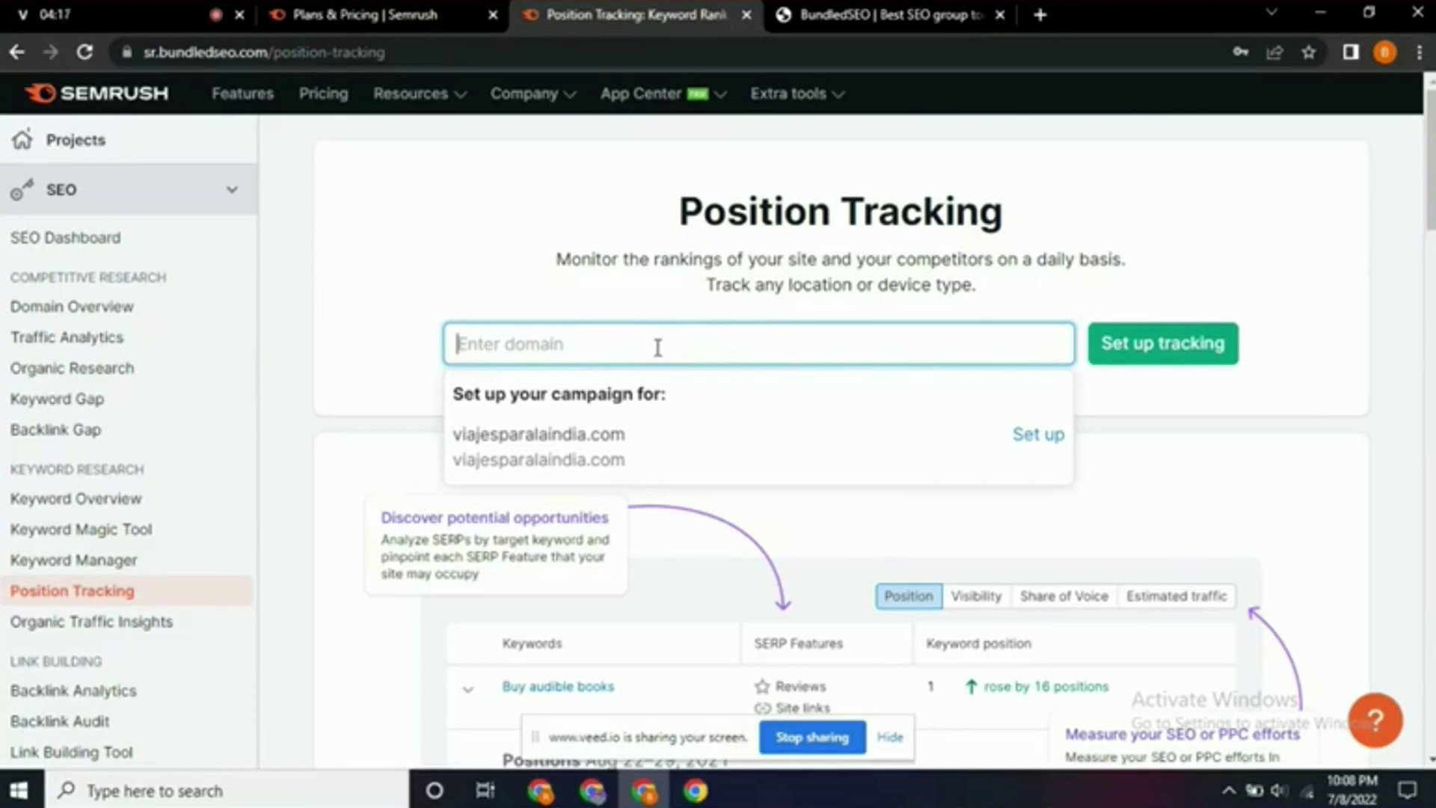
text(RTGFHKL;KHGH)
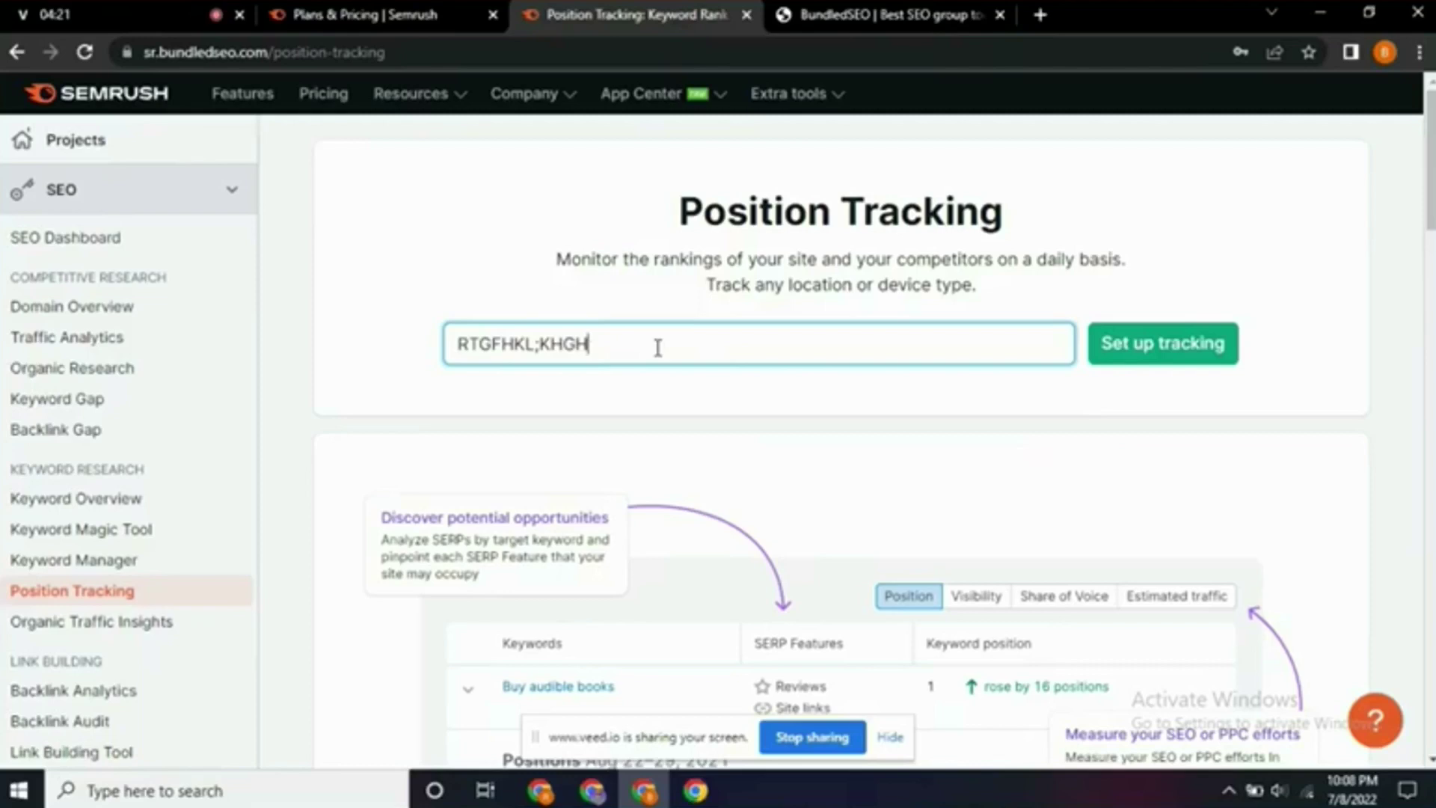
key(ctrl+a)
key(BackSpace)
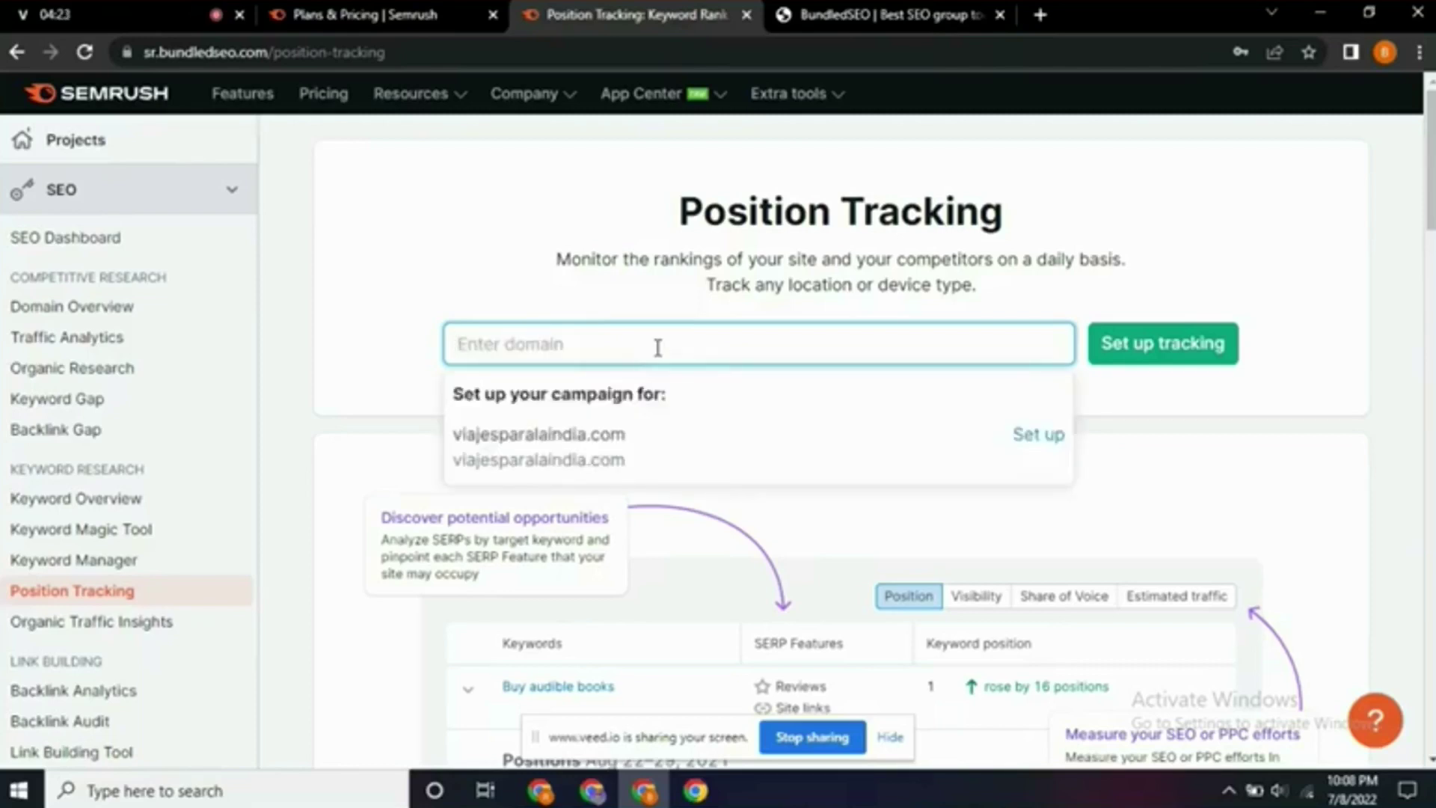